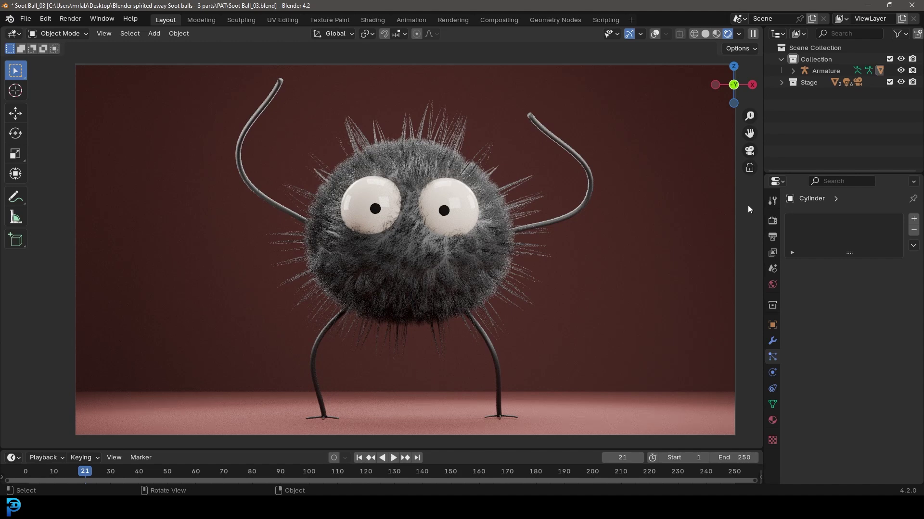
Switch the viewport to solid shading and select the body sphere.
key(z)
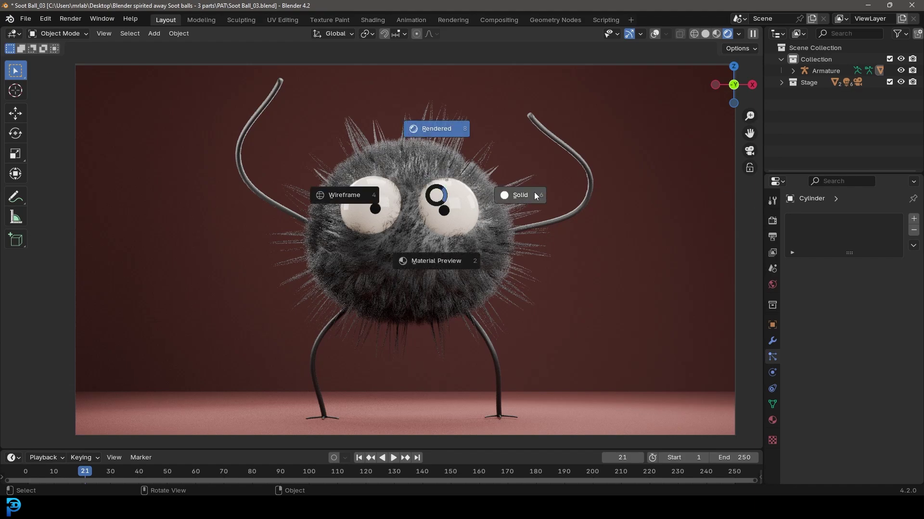
click(534, 192)
mouse_move(458, 163)
middle_down()
mouse_move(395, 187)
mouse_move(399, 232)
mouse_move(391, 192)
mouse_move(428, 204)
mouse_move(401, 195)
mouse_move(490, 201)
mouse_move(498, 210)
mouse_move(425, 208)
mouse_move(444, 195)
mouse_move(363, 183)
mouse_move(372, 151)
mouse_move(449, 155)
middle_up()
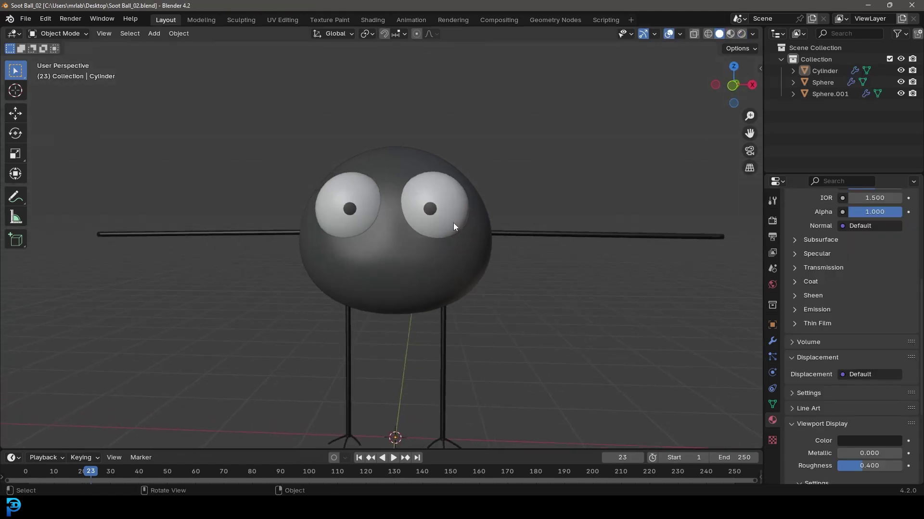
middle_drag(399, 131, 465, 155)
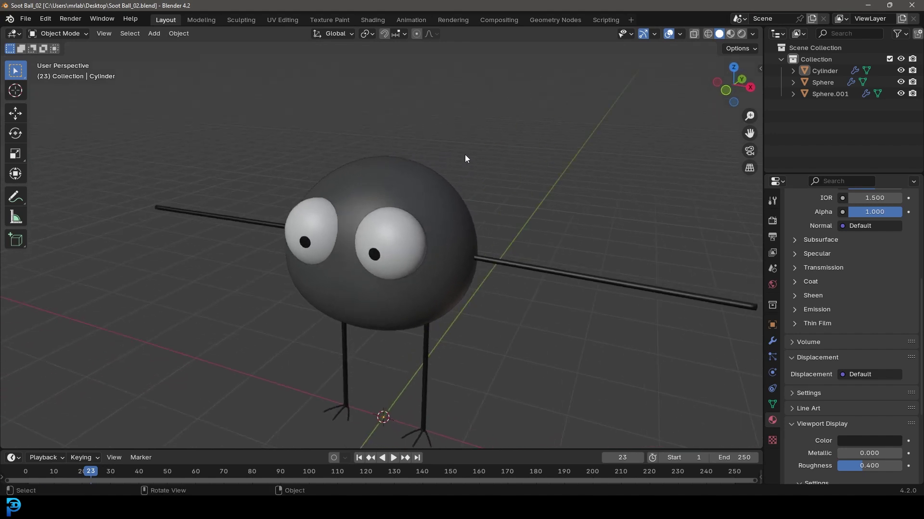
click(400, 162)
middle_drag(409, 184, 426, 178)
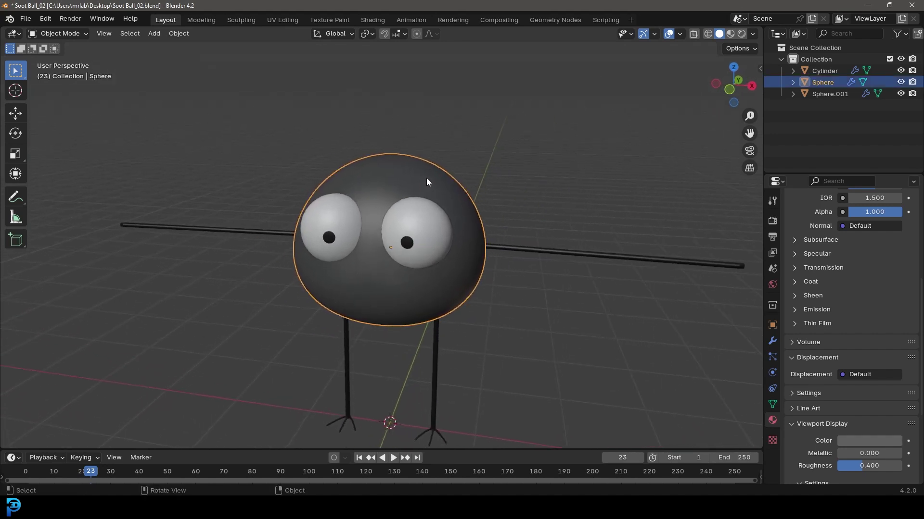
Apply the body sphere's Subdivision modifier from its dropdown menu.
click(773, 341)
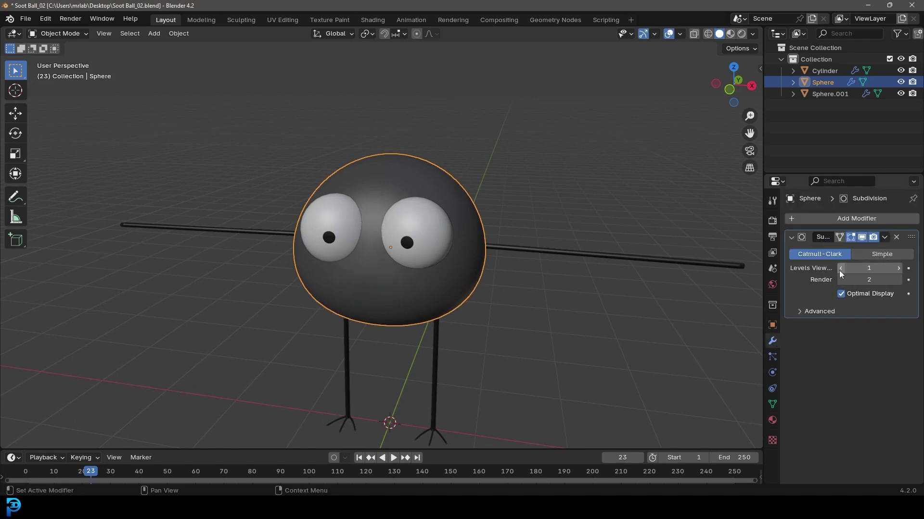
click(887, 237)
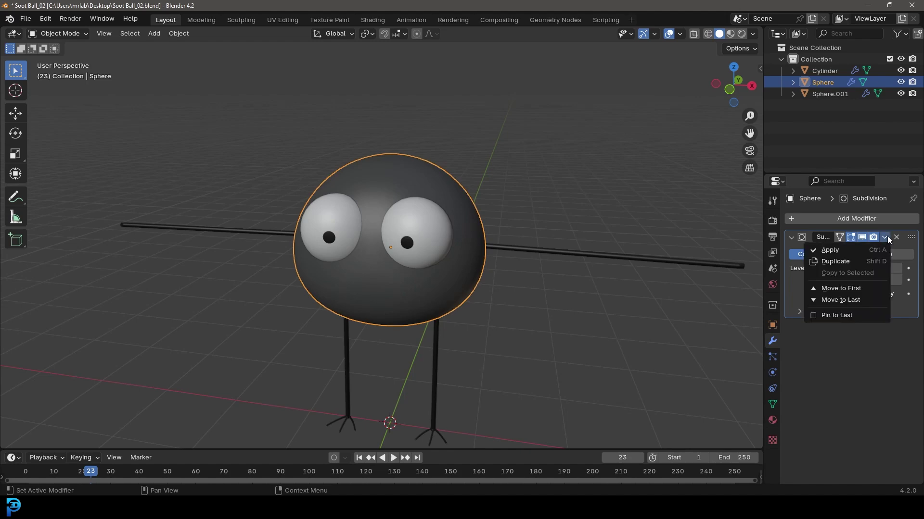
click(862, 248)
scroll(426, 226, up, 2)
scroll(426, 226, up, 1)
Check the denser applied mesh in Edit Mode, then return to Object Mode.
key(Tab)
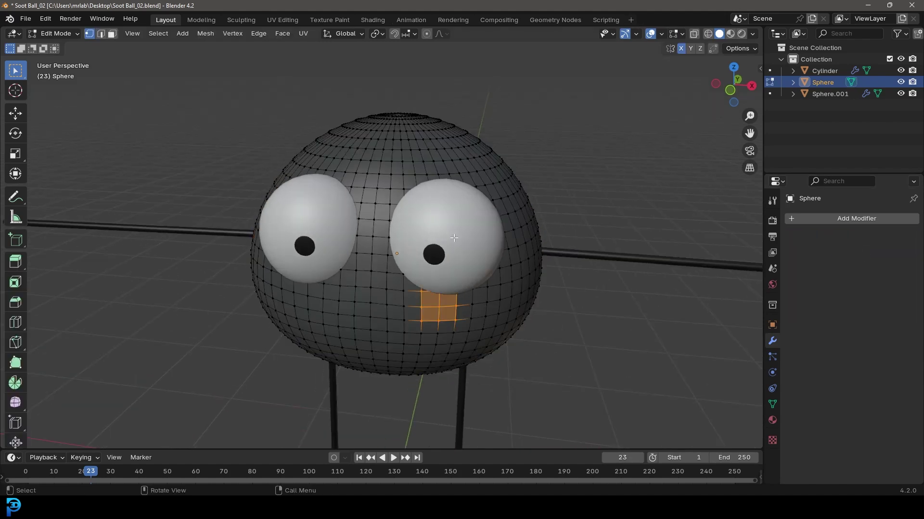
key(Tab)
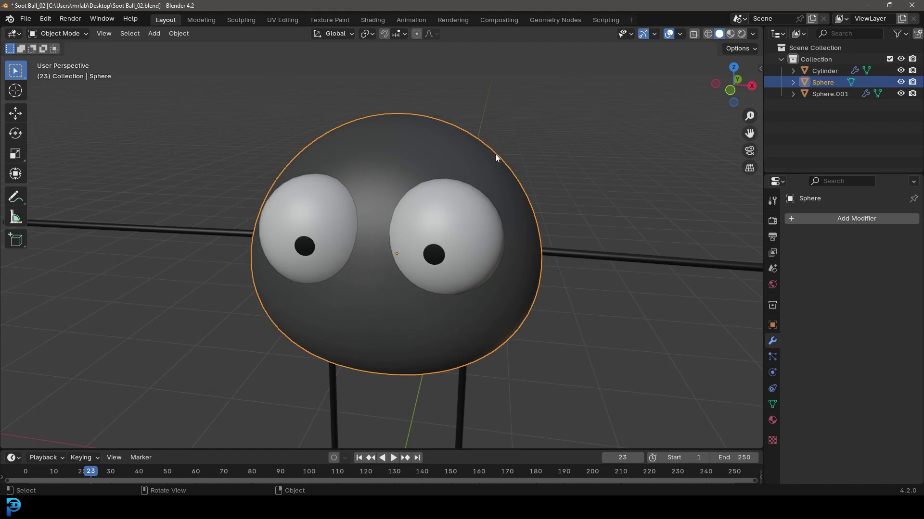
scroll(424, 200, down, 2)
mouse_move(424, 200)
middle_down()
mouse_move(437, 186)
mouse_move(428, 193)
middle_up()
scroll(428, 193, up, 1)
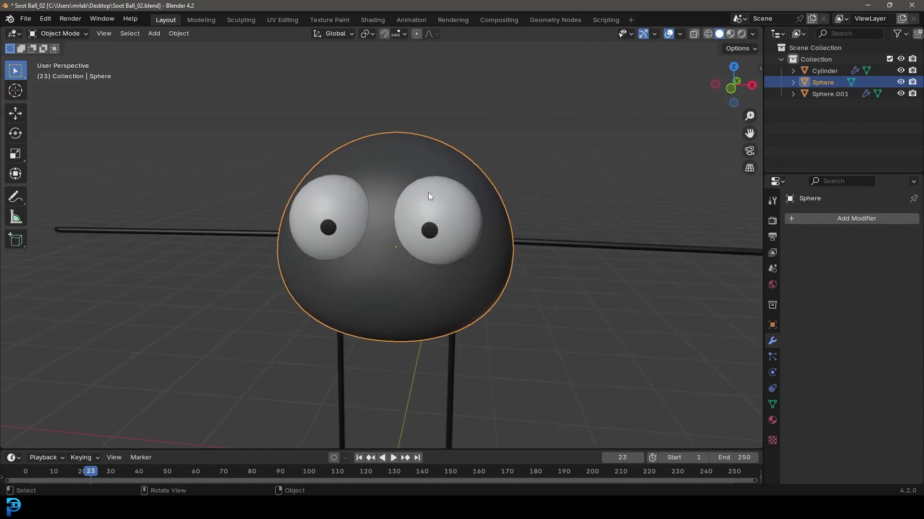
Add a hair particle system to the sphere with a 0.16 m hair length.
click(772, 356)
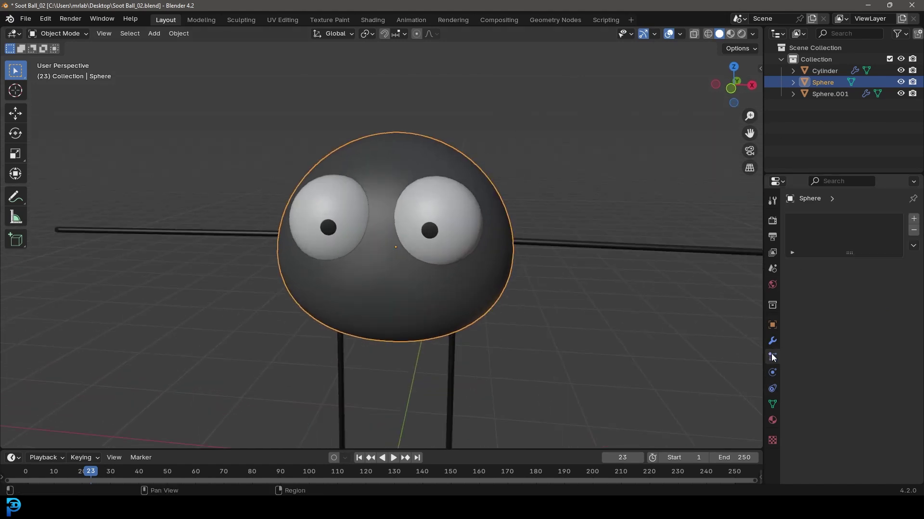
click(915, 220)
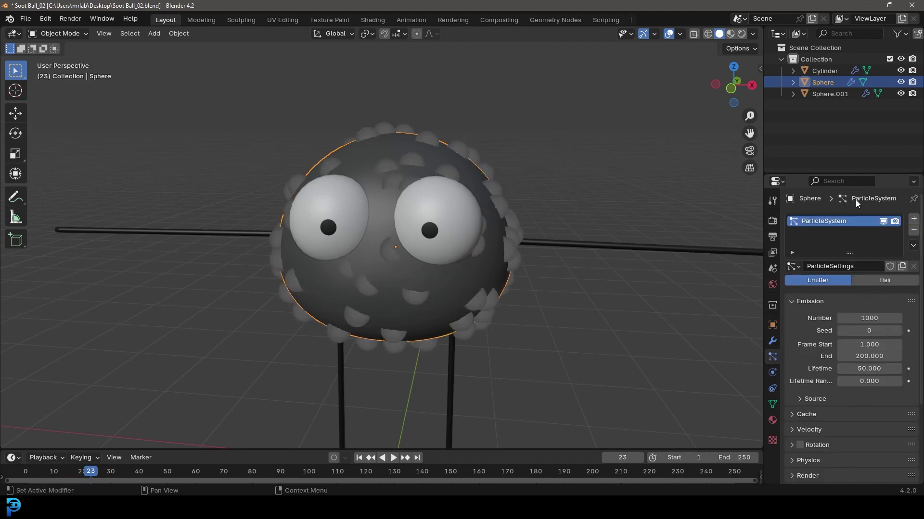
click(880, 282)
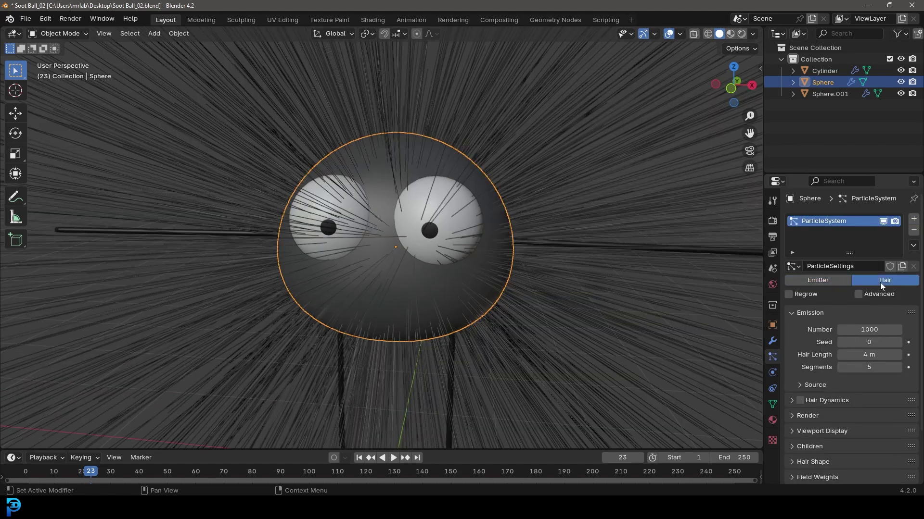
drag(898, 358, 823, 359)
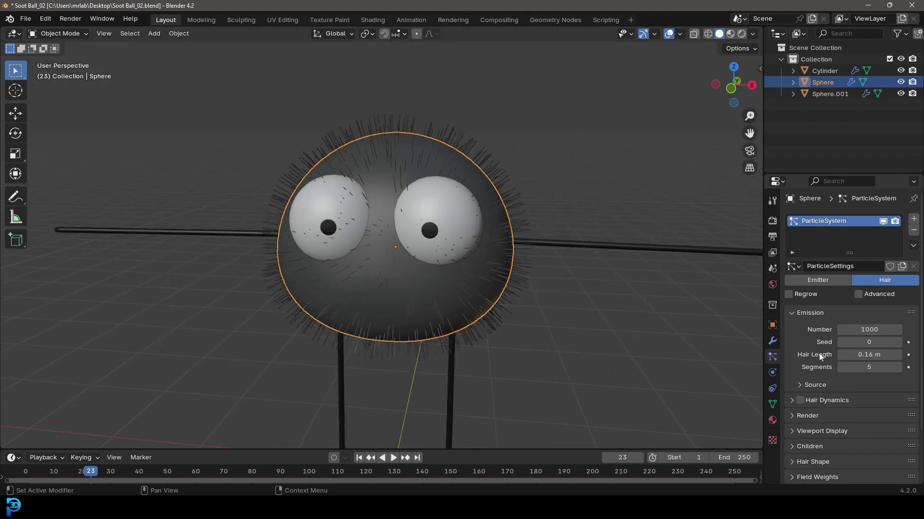
Set viewport strand steps to 3 and enable Interpolated child hairs.
click(794, 430)
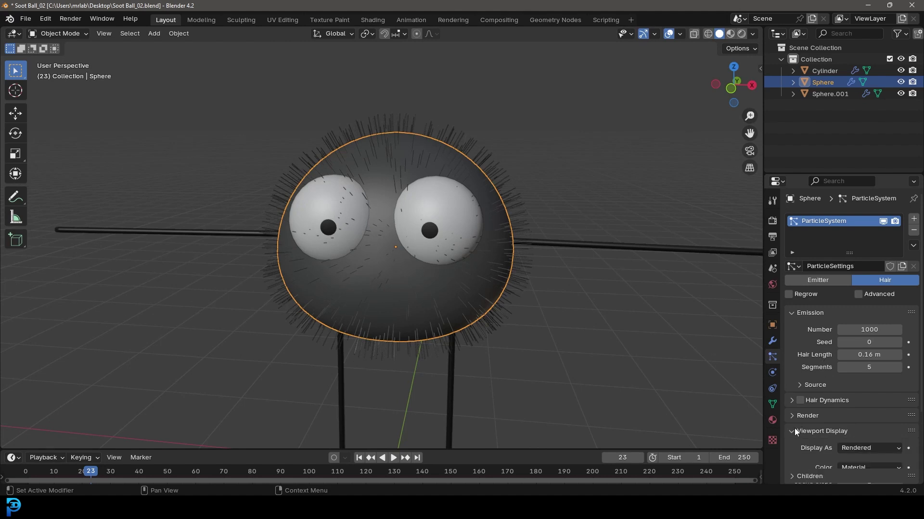
scroll(797, 429, down, 3)
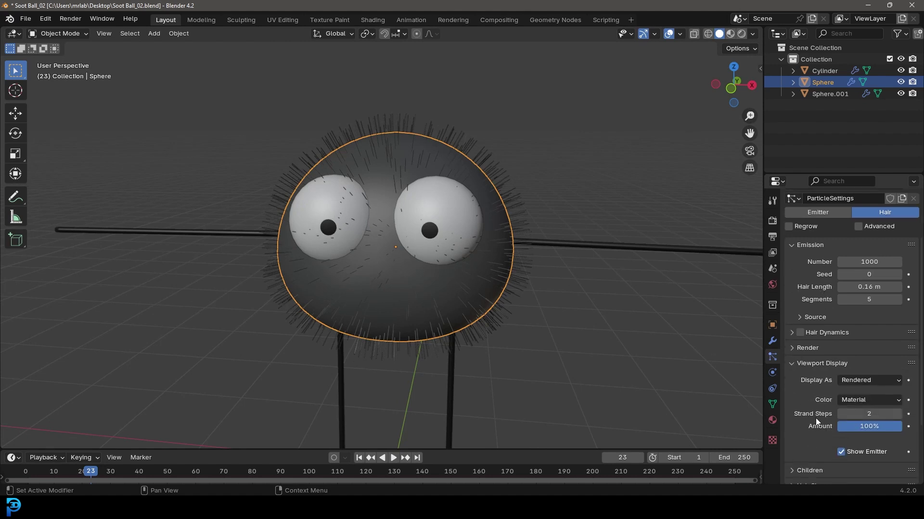
click(897, 414)
click(796, 348)
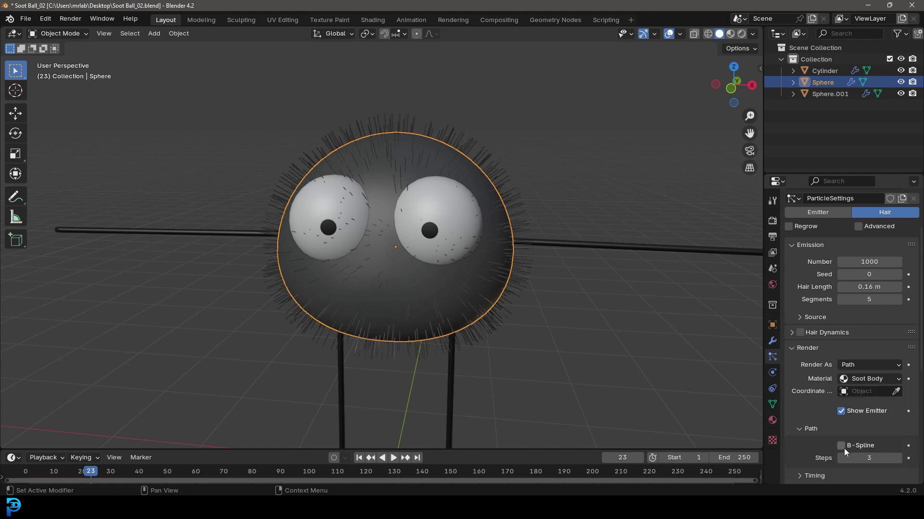
scroll(821, 424, down, 1)
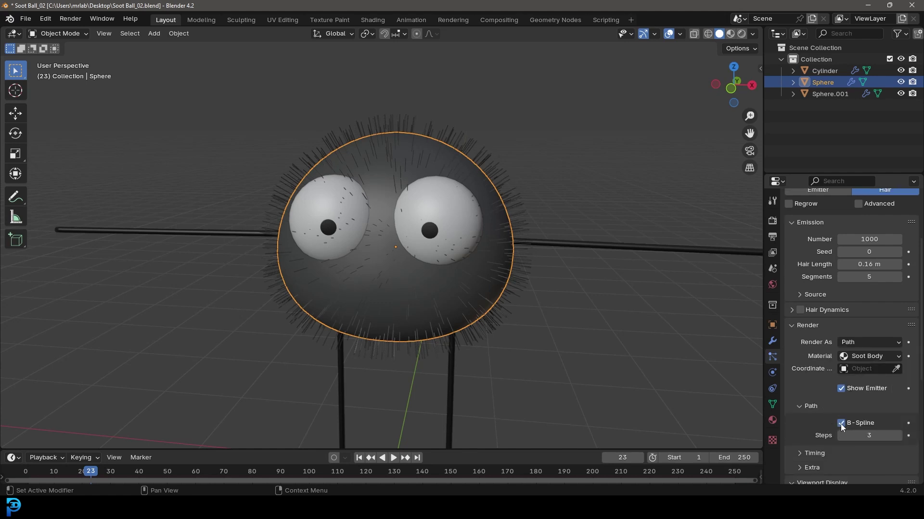
scroll(818, 408, down, 8)
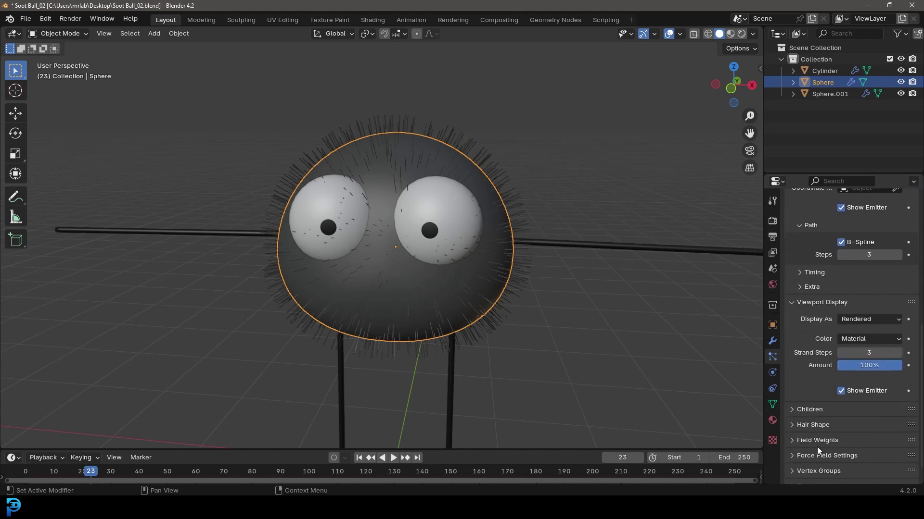
click(802, 410)
click(884, 428)
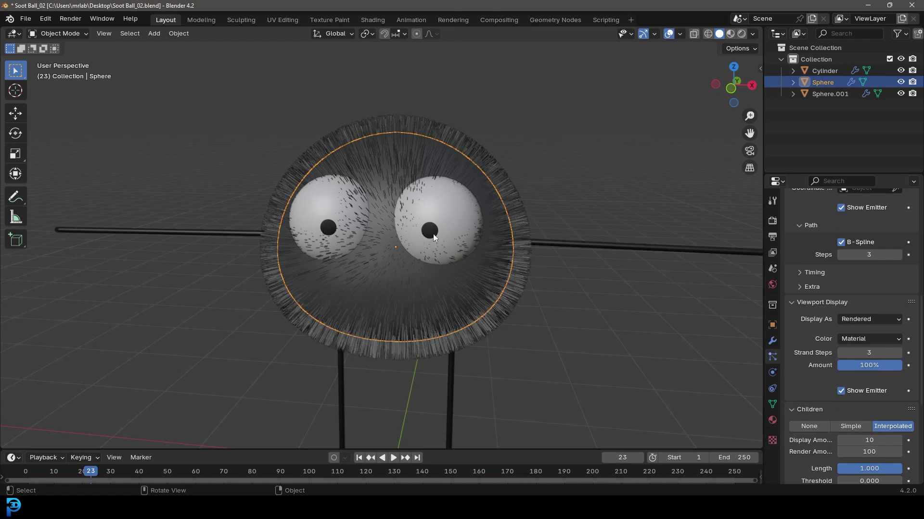
Set the hair strand Number to 700 and orbit to view the fur.
scroll(824, 376, up, 8)
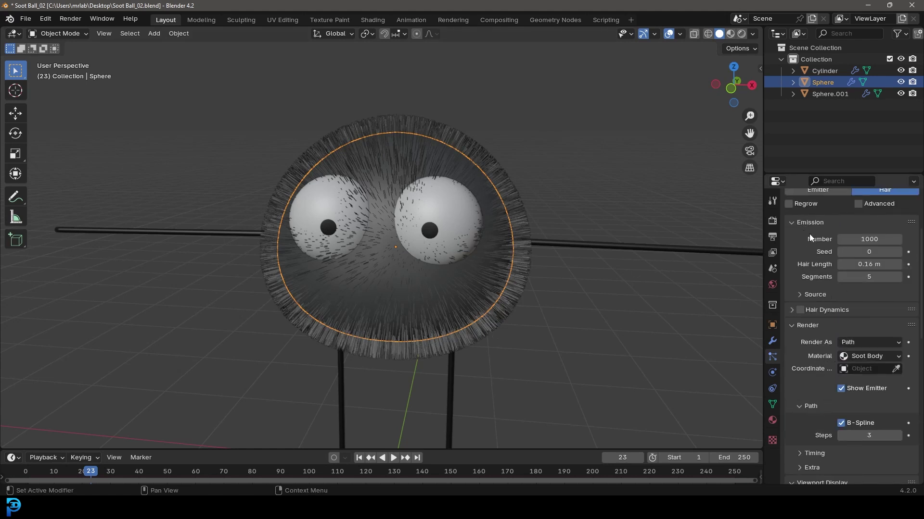
click(874, 240)
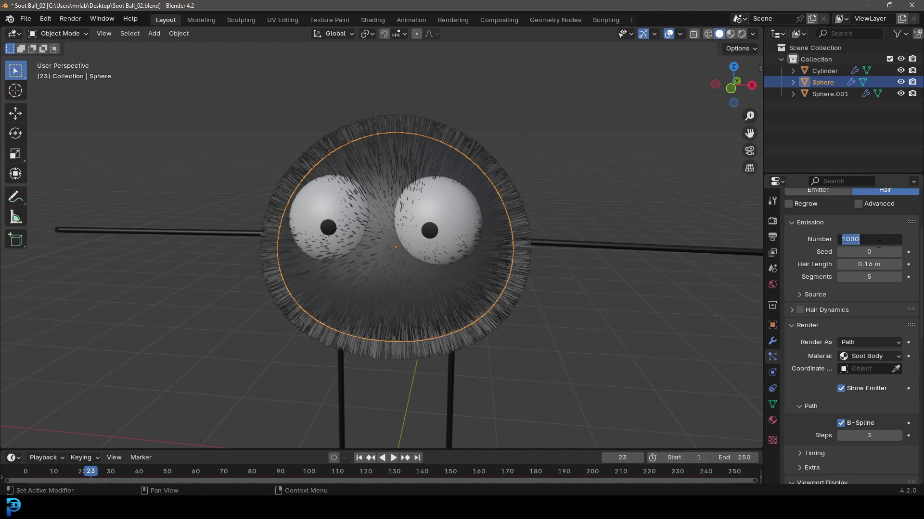
text(700)
key(Return)
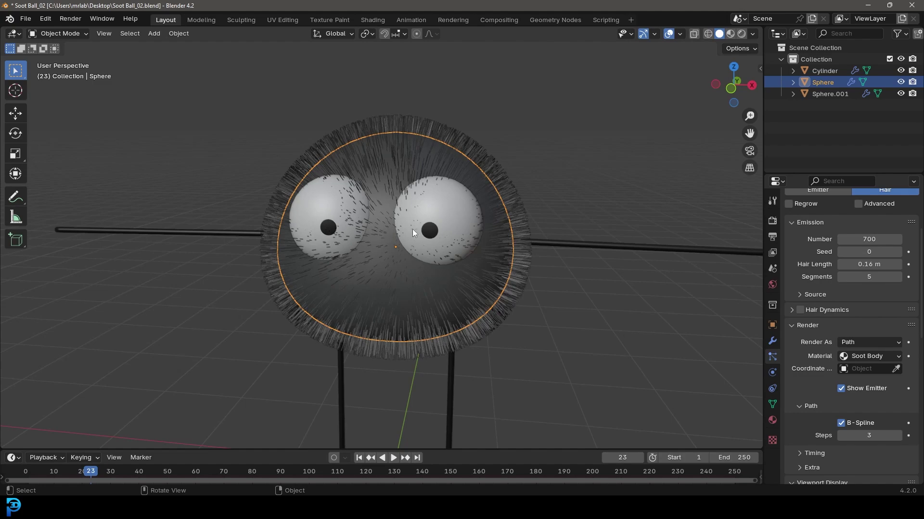
scroll(390, 161, up, 3)
middle_drag(524, 164, 384, 227)
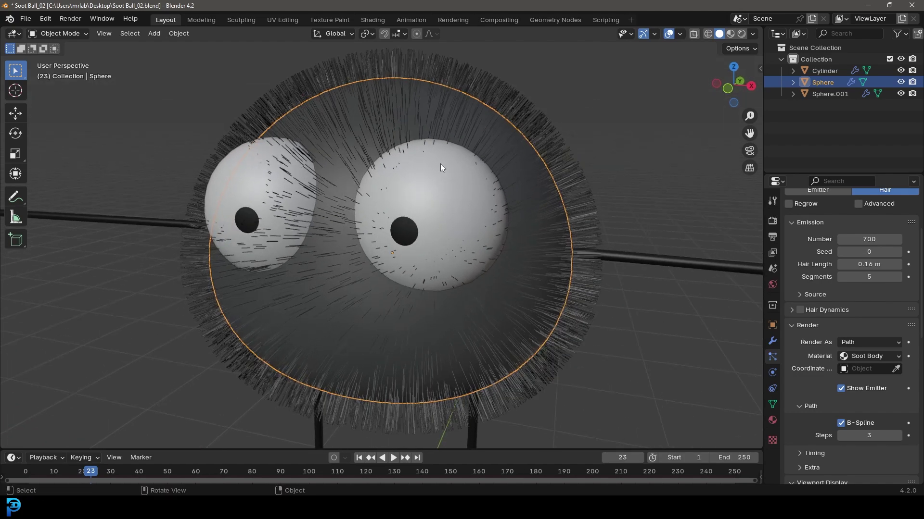
Add a new vertex group named Group to the body sphere.
click(773, 405)
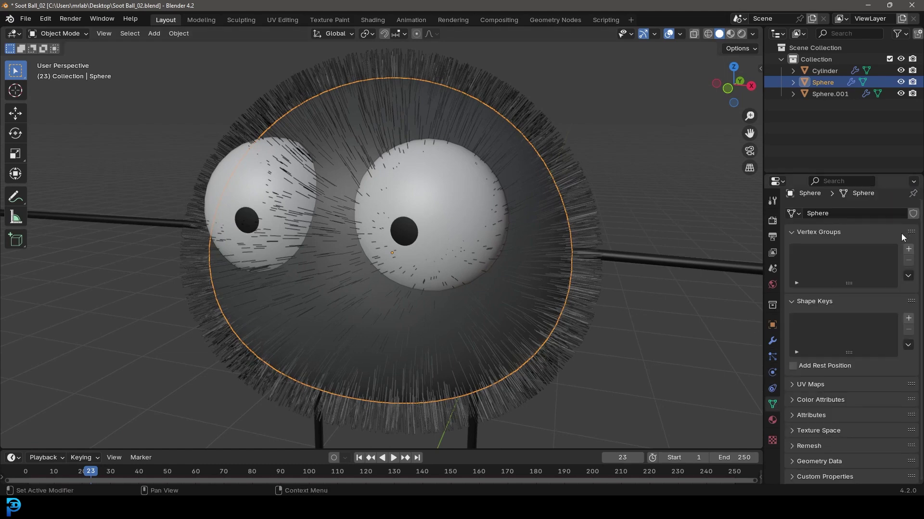
click(909, 249)
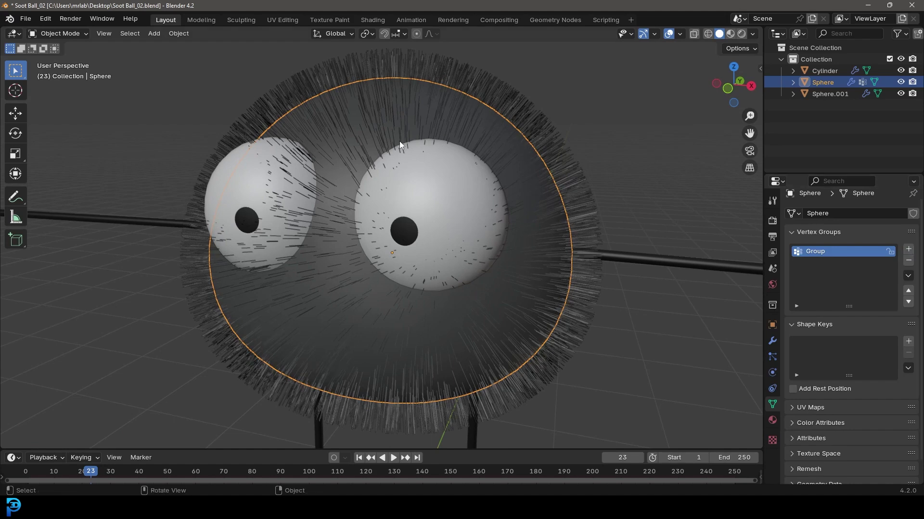
middle_drag(423, 165, 437, 195)
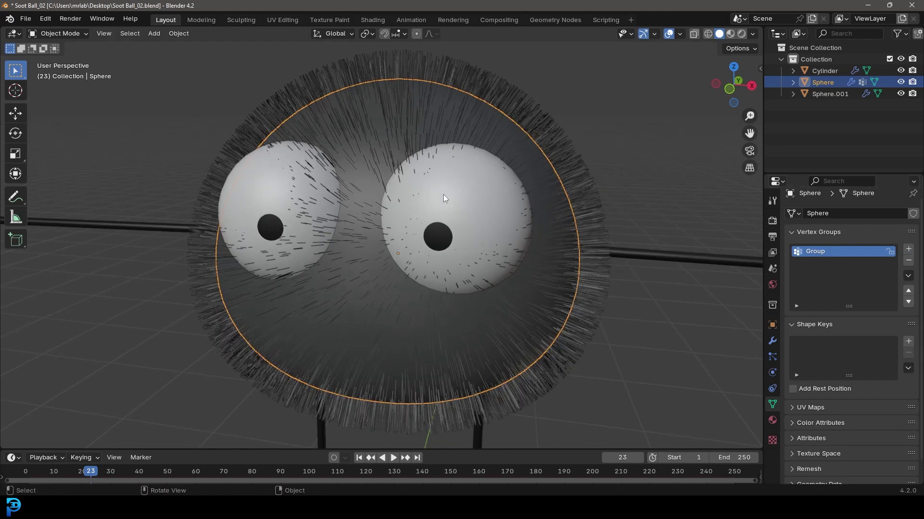
Enter Edit Mode, deselect everything, and switch to Weight Paint mode.
key(Tab)
key(alt+a)
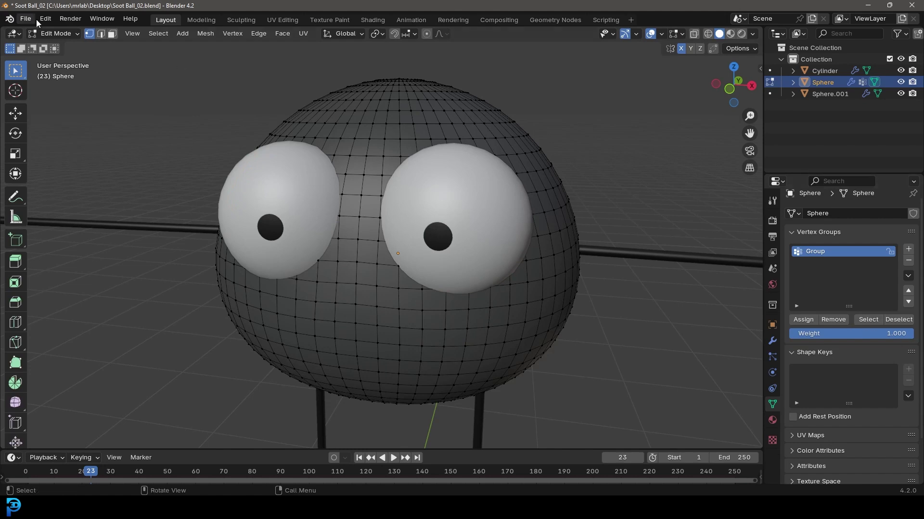
click(60, 34)
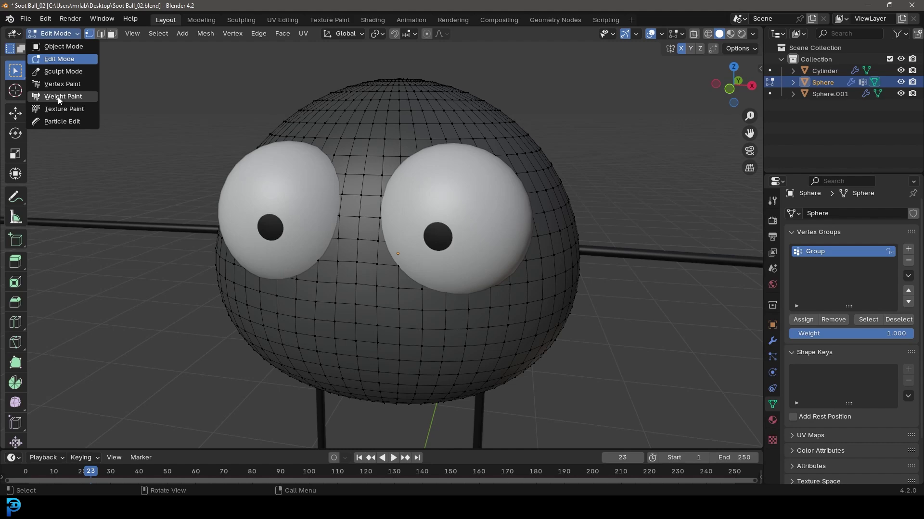
click(73, 97)
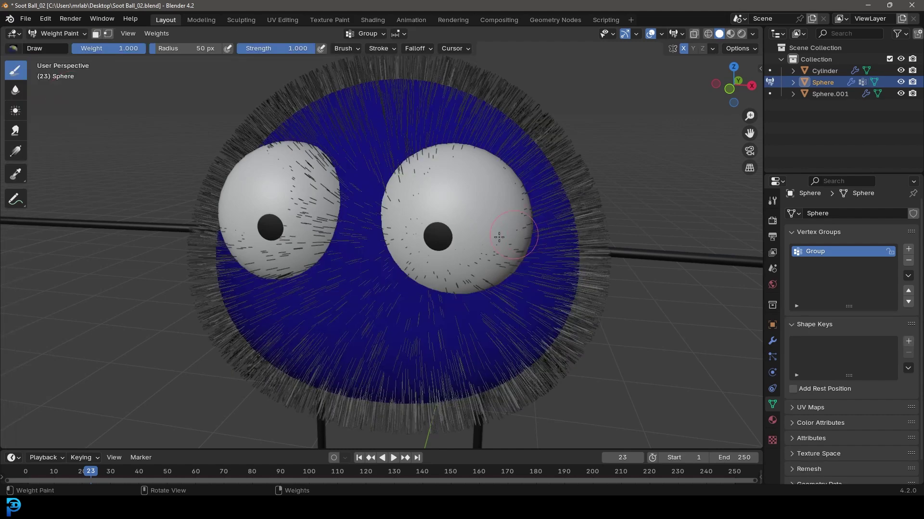
middle_drag(463, 263, 482, 264)
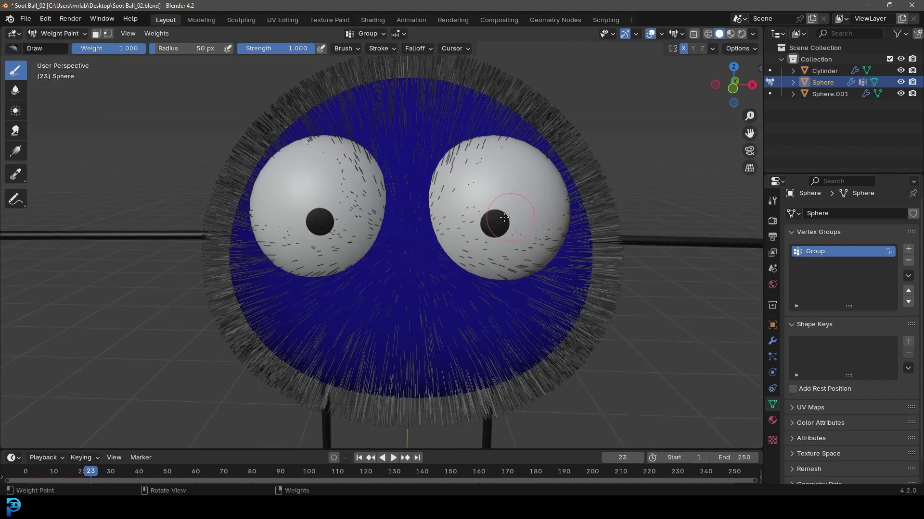
Select every sphere vertex in Edit Mode, then return to Weight Paint mode.
key(Tab)
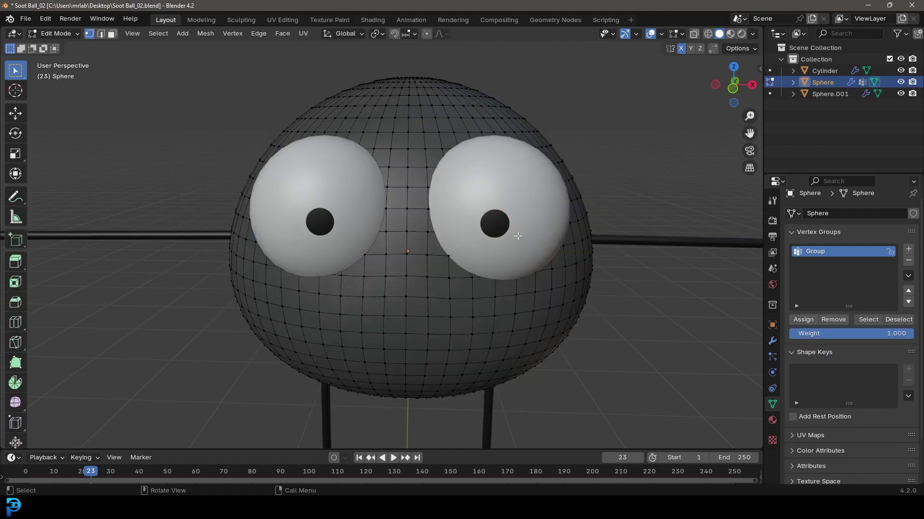
middle_drag(480, 199, 474, 199)
key(a)
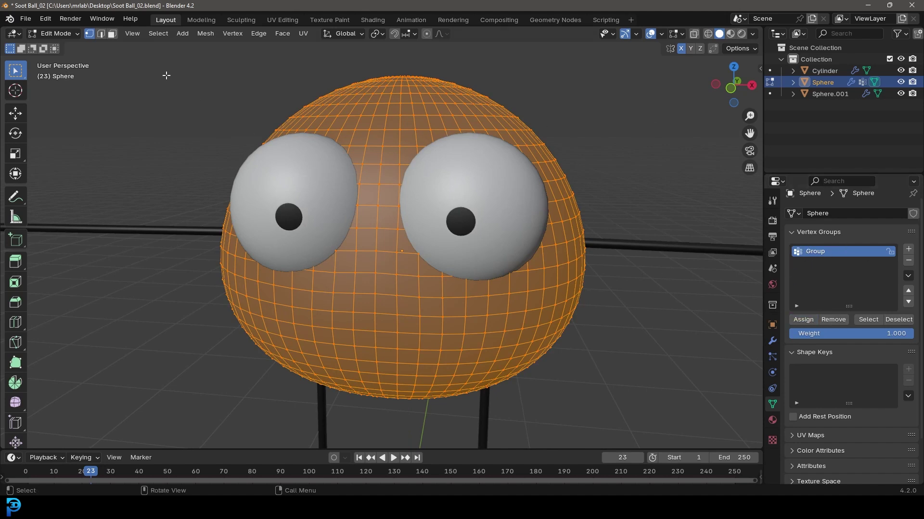
click(53, 33)
click(75, 100)
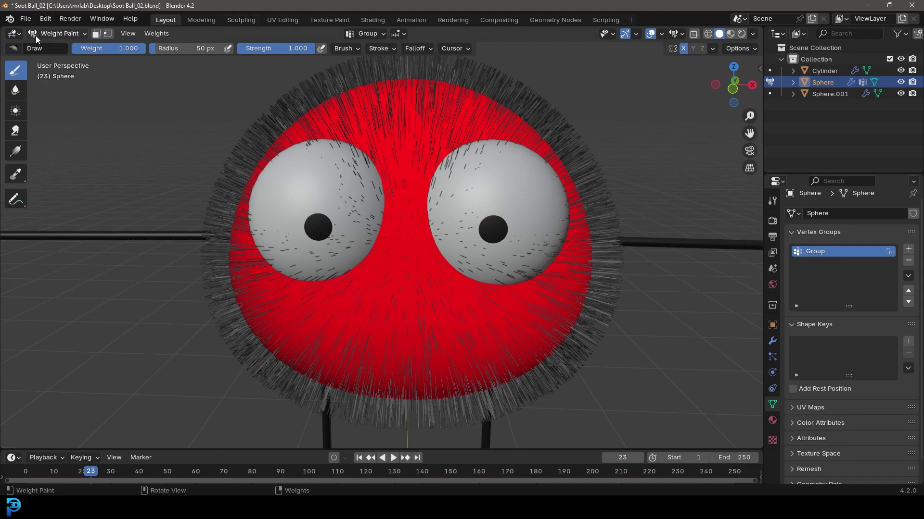
Switch to the Subtract weight brush with a 133 px radius.
click(13, 48)
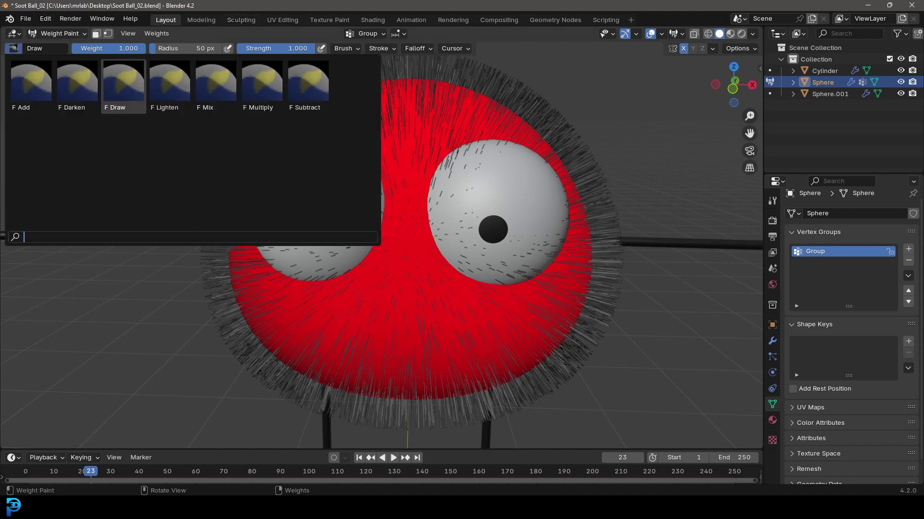
click(307, 82)
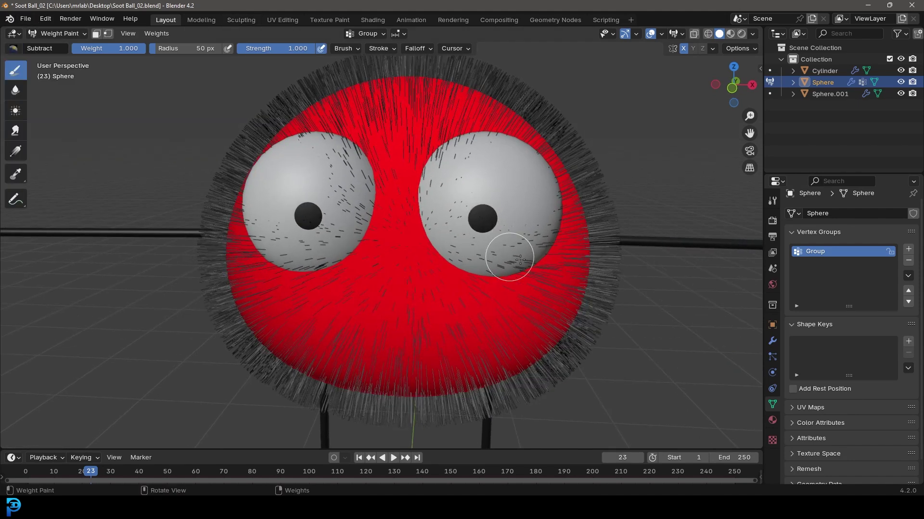
key(f)
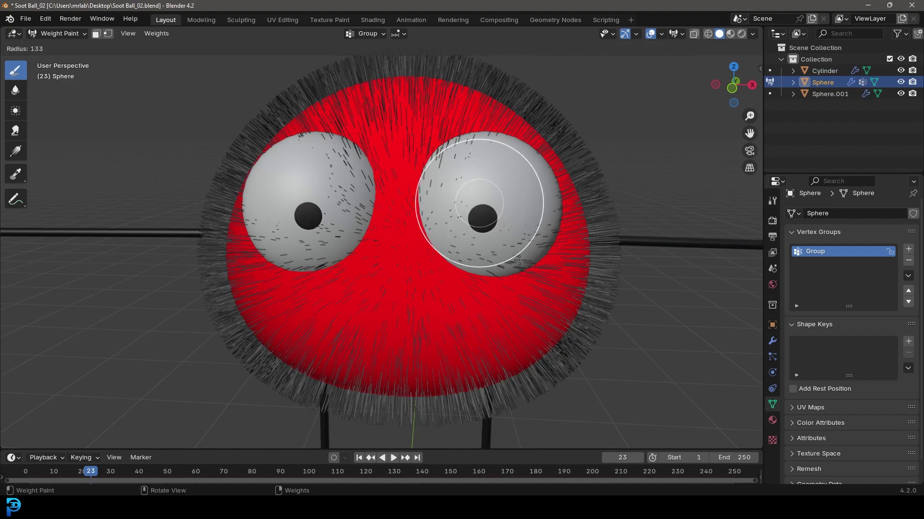
click(517, 256)
Paint the Group weight away around the eyes, hiding Sphere.001 to check coverage.
middle_drag(483, 192, 471, 249)
mouse_move(426, 240)
mouse_down()
mouse_move(448, 271)
mouse_move(426, 266)
mouse_move(430, 226)
mouse_move(403, 249)
mouse_move(422, 276)
mouse_move(459, 267)
mouse_move(466, 231)
mouse_move(447, 212)
mouse_up()
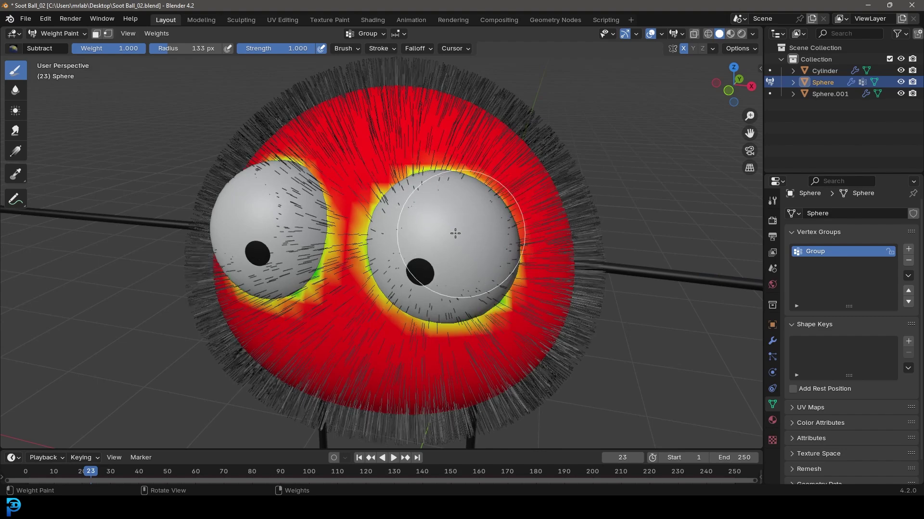
scroll(480, 182, down, 2)
middle_drag(481, 182, 313, 202)
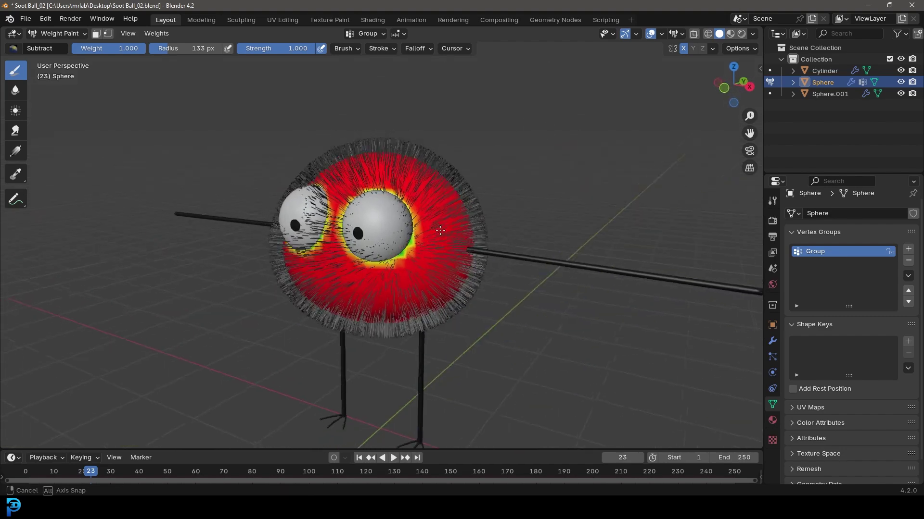
click(900, 95)
mouse_move(553, 226)
middle_down()
mouse_move(462, 228)
mouse_move(486, 231)
middle_up()
scroll(486, 232, up, 3)
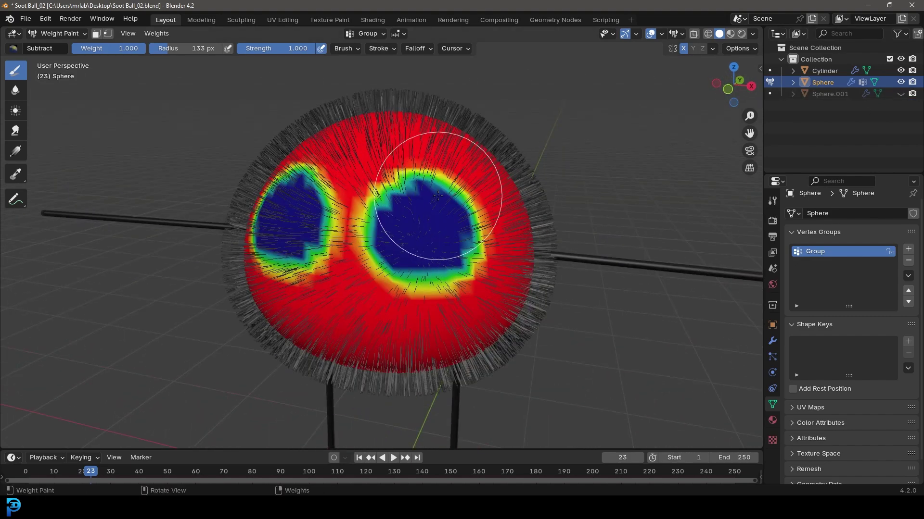
Show the eyeballs again and clear the weight along the right eye's lower edge.
click(900, 94)
scroll(443, 340, up, 5)
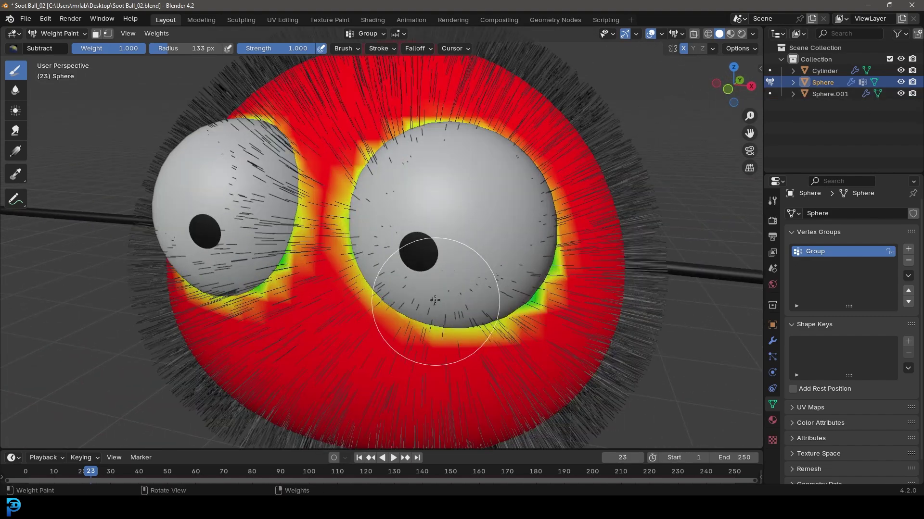
mouse_move(443, 340)
mouse_down()
mouse_move(464, 322)
mouse_move(396, 227)
mouse_up()
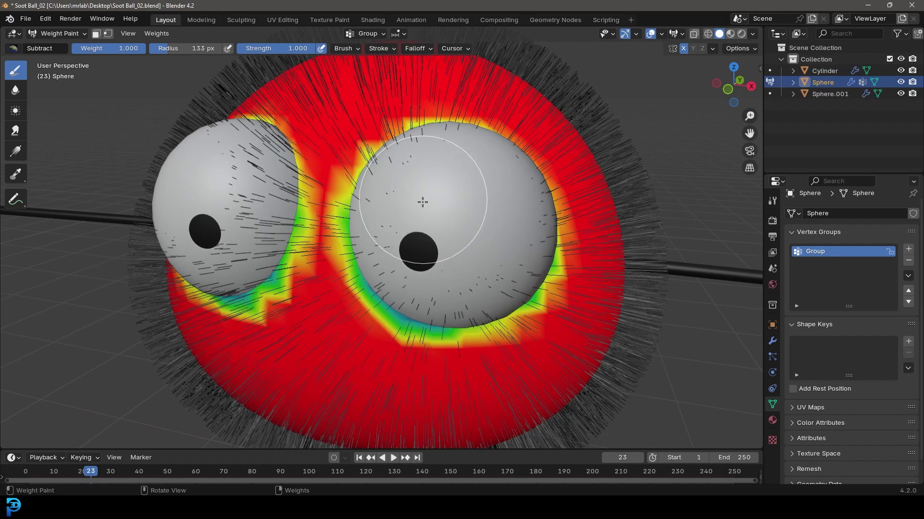
middle_drag(420, 200, 392, 274)
middle_drag(486, 291, 421, 211)
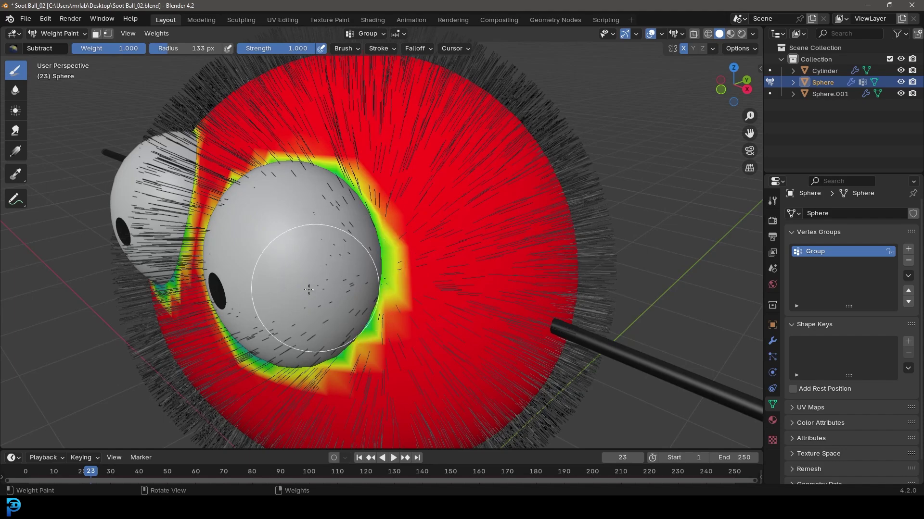
mouse_move(310, 248)
middle_down()
mouse_move(347, 260)
mouse_move(424, 263)
mouse_move(291, 146)
middle_up()
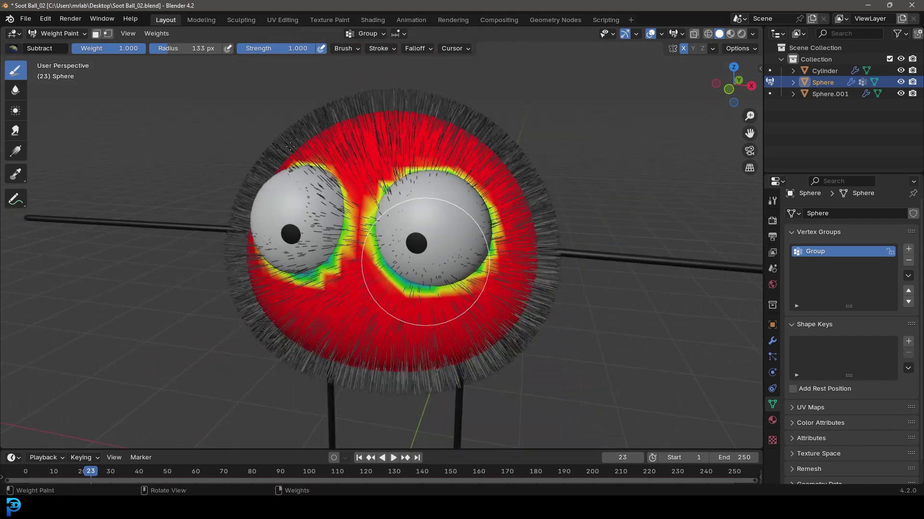
click(58, 33)
Switch back to Object Mode and show the sphere's particle settings down to Children.
click(69, 48)
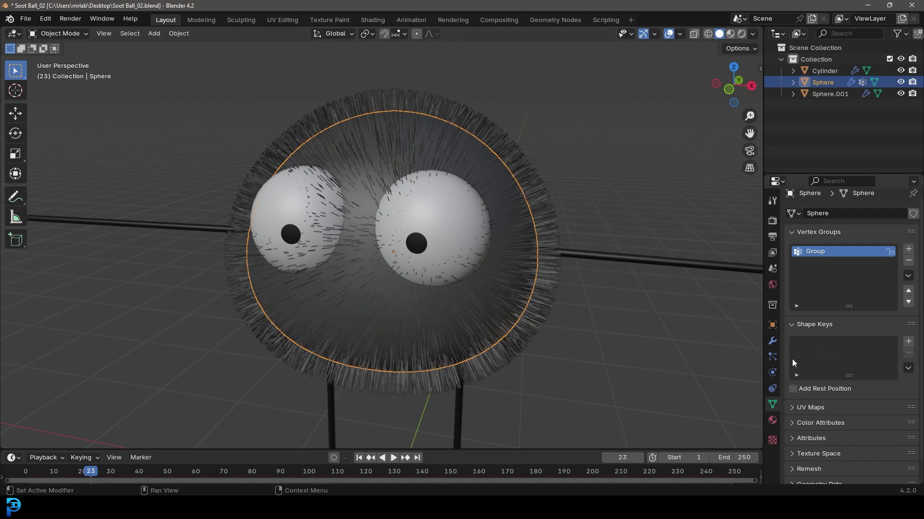
click(773, 358)
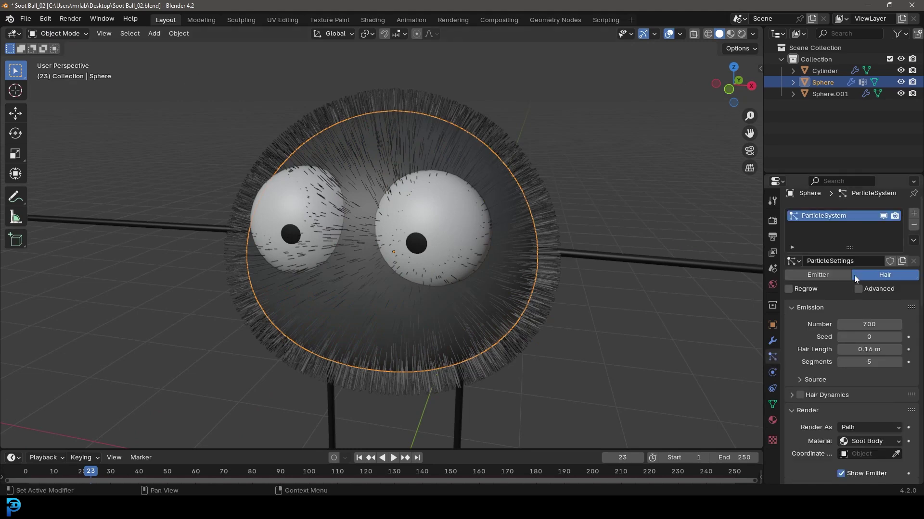
scroll(827, 365, down, 12)
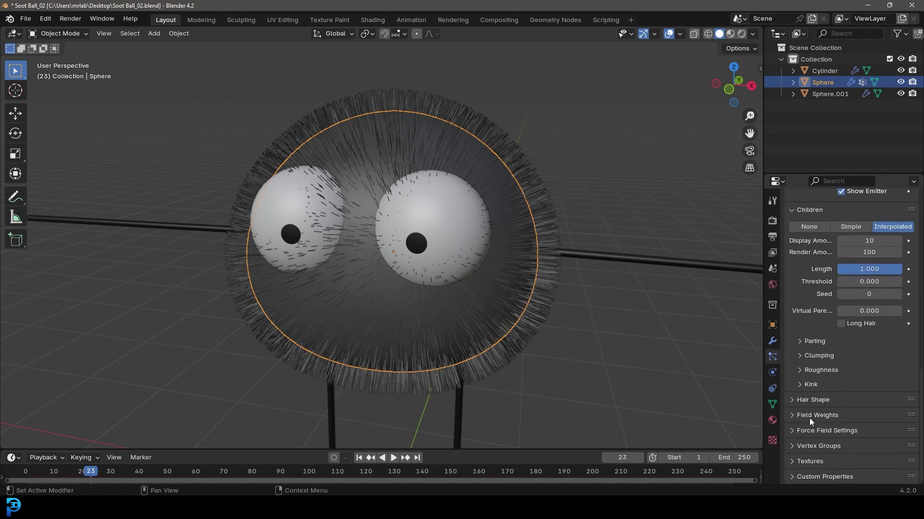
Set the hair Density vertex group to Group, toggling Sphere.001 to inspect the bare eye patches.
click(802, 447)
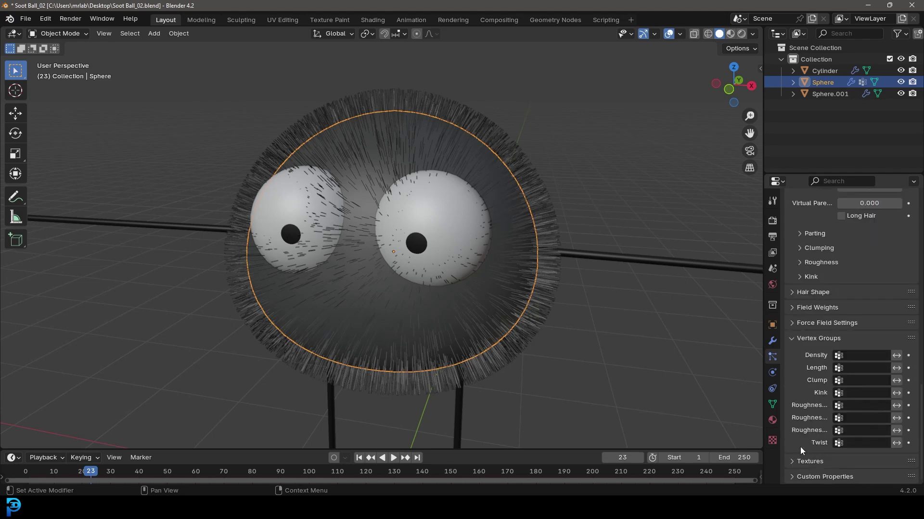
click(855, 356)
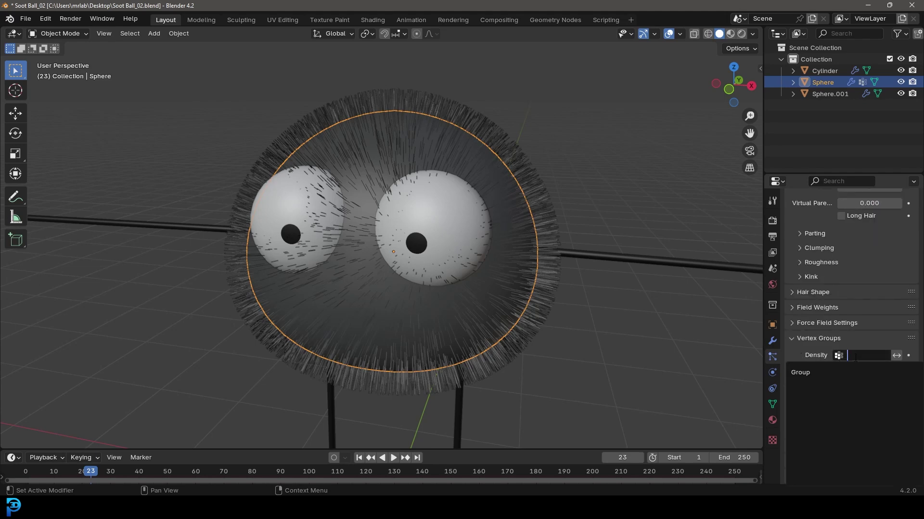
click(812, 373)
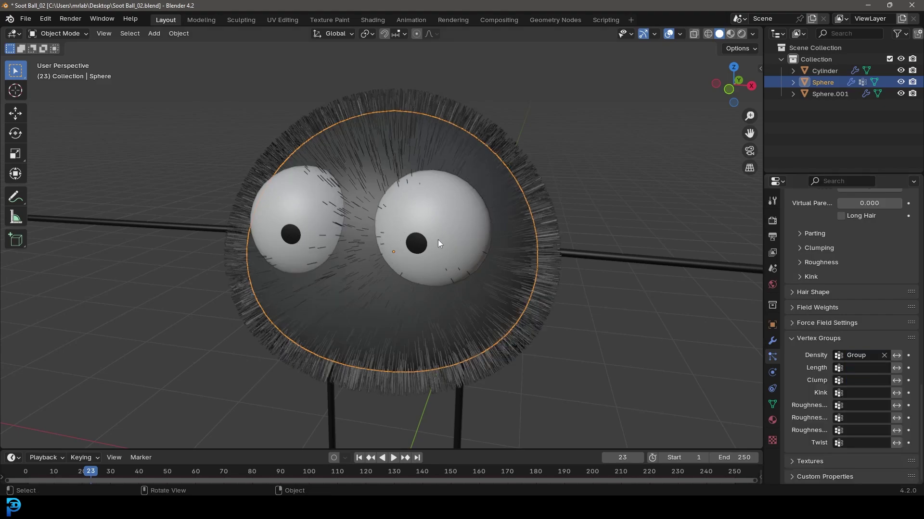
mouse_move(438, 239)
middle_down()
mouse_move(482, 211)
mouse_move(443, 232)
middle_up()
click(901, 93)
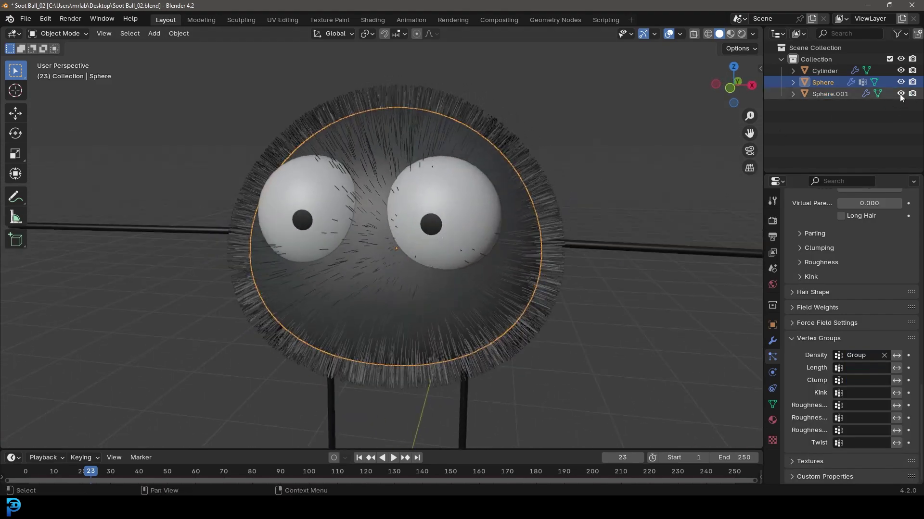
middle_drag(543, 210, 577, 207)
click(901, 94)
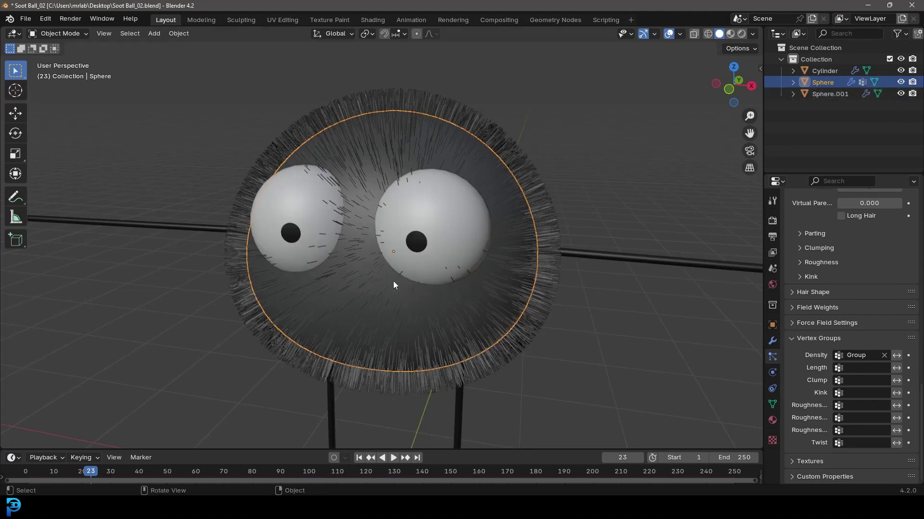
middle_drag(394, 281, 435, 215)
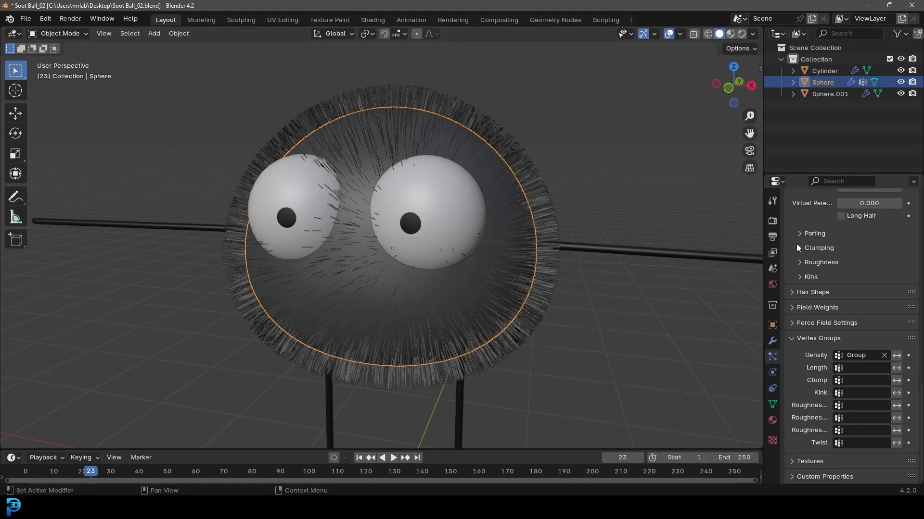
Set child roughness Endpoint to 0.031 and Random to 0.046.
scroll(847, 284, up, 5)
scroll(848, 314, up, 2)
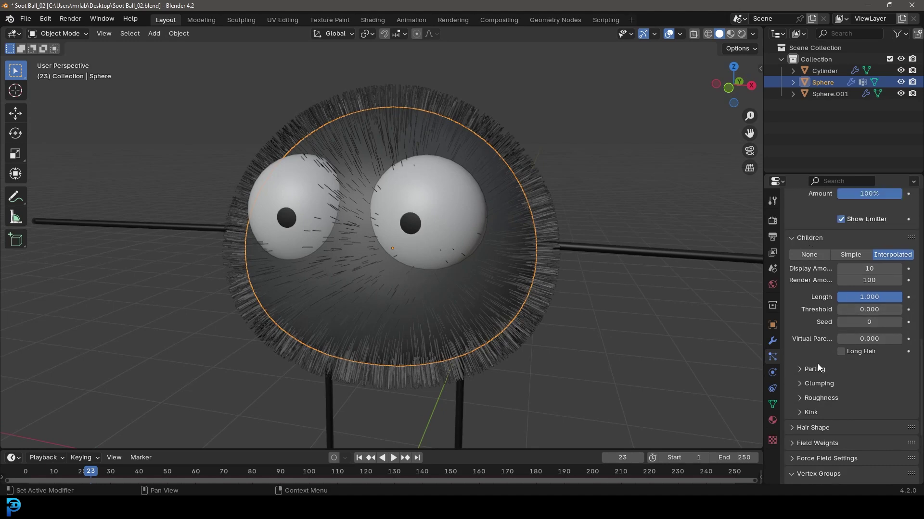
click(804, 399)
scroll(801, 396, down, 2)
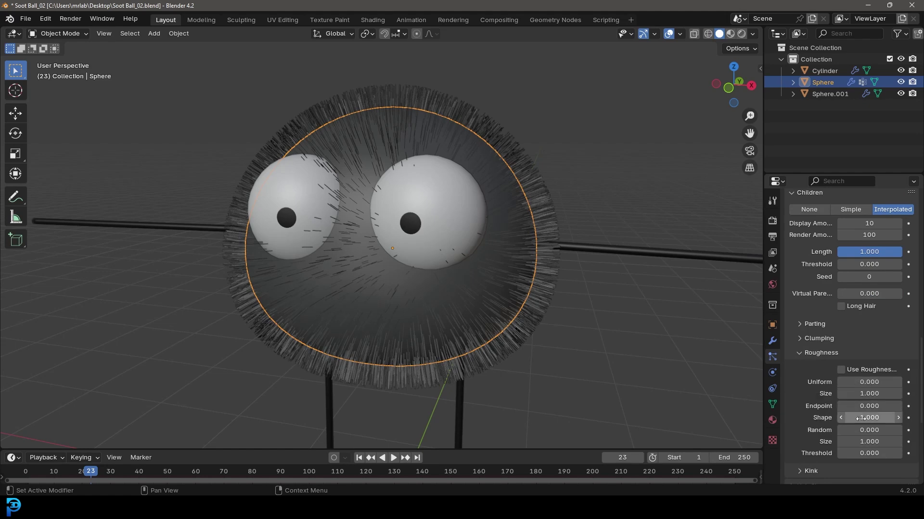
drag(842, 406, 848, 382)
drag(847, 430, 850, 430)
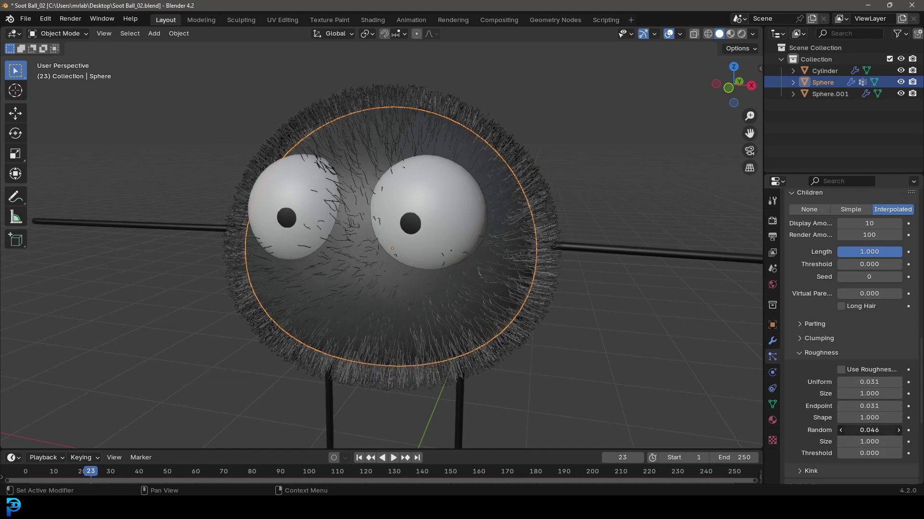
mouse_move(553, 233)
middle_down()
mouse_move(610, 243)
mouse_move(540, 219)
mouse_move(558, 236)
middle_up()
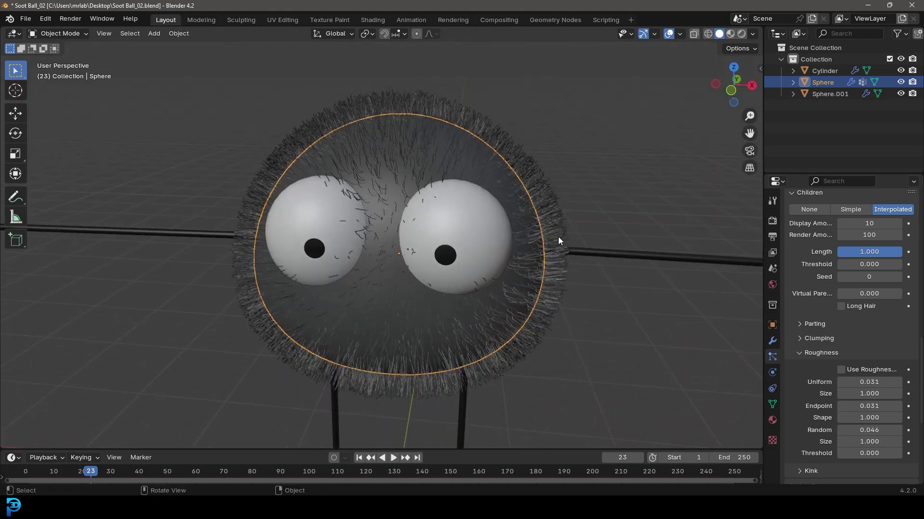
Raise the child hair Clump amount to 0.584.
click(802, 339)
drag(858, 369, 891, 370)
scroll(543, 266, down, 4)
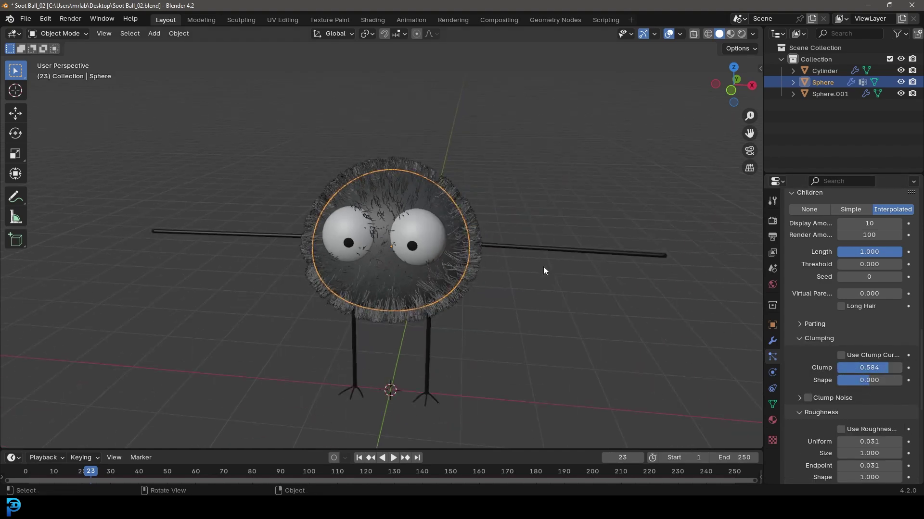
middle_drag(544, 267, 471, 250)
Confirm a child Display Amount of 100 and orbit so the eyes face the viewer.
scroll(857, 323, down, 3)
scroll(858, 327, down, 2)
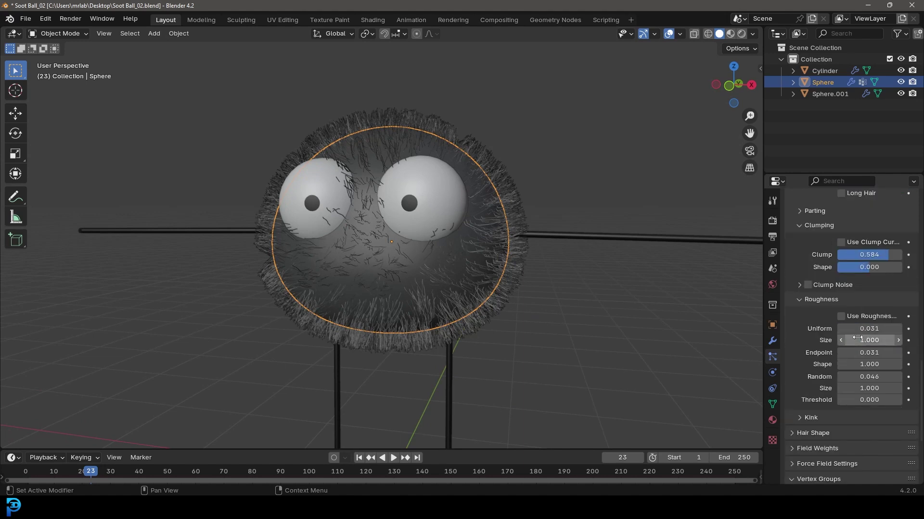
scroll(857, 343, up, 13)
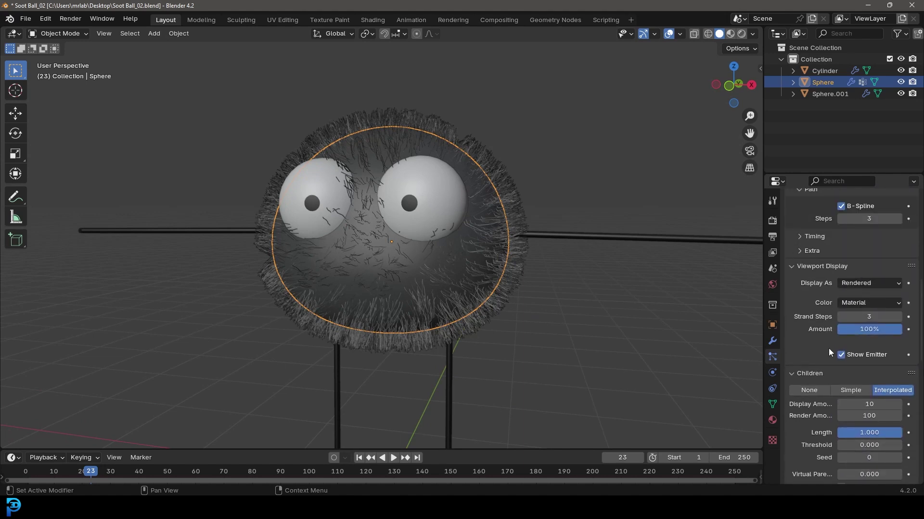
scroll(815, 315, down, 10)
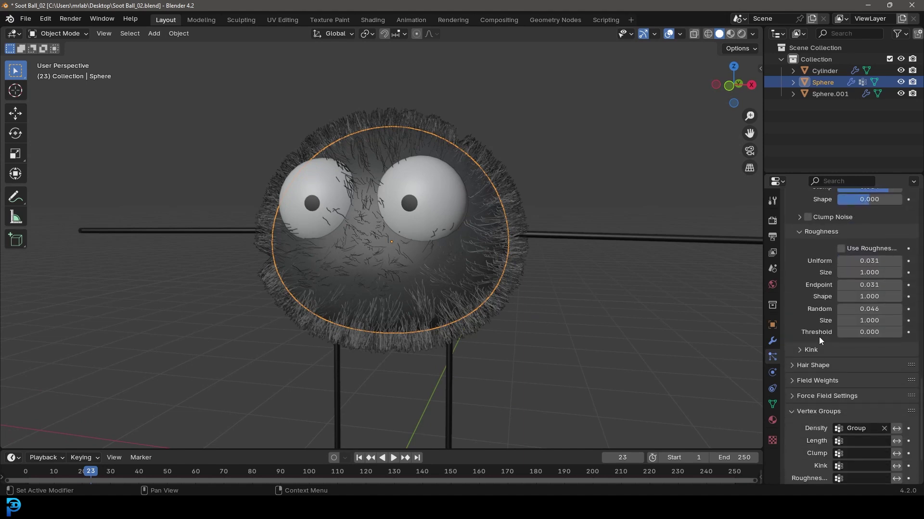
scroll(831, 317, up, 5)
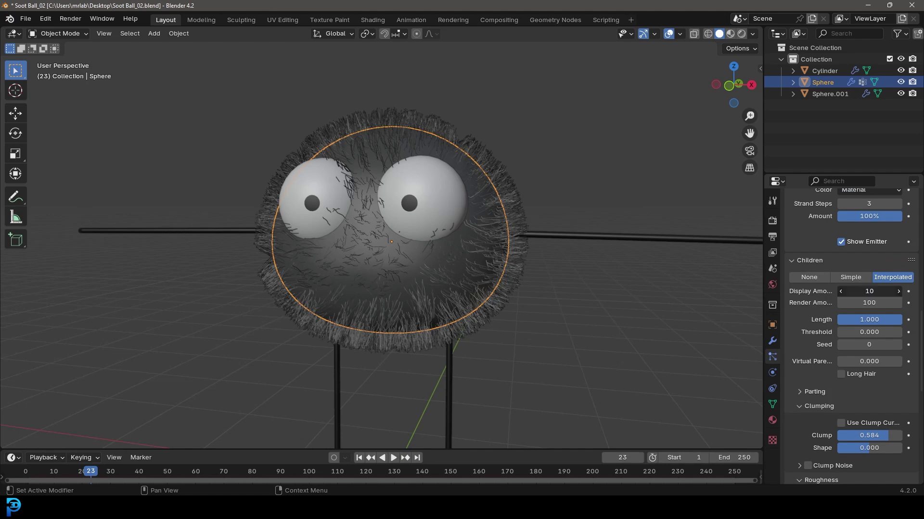
key(Return)
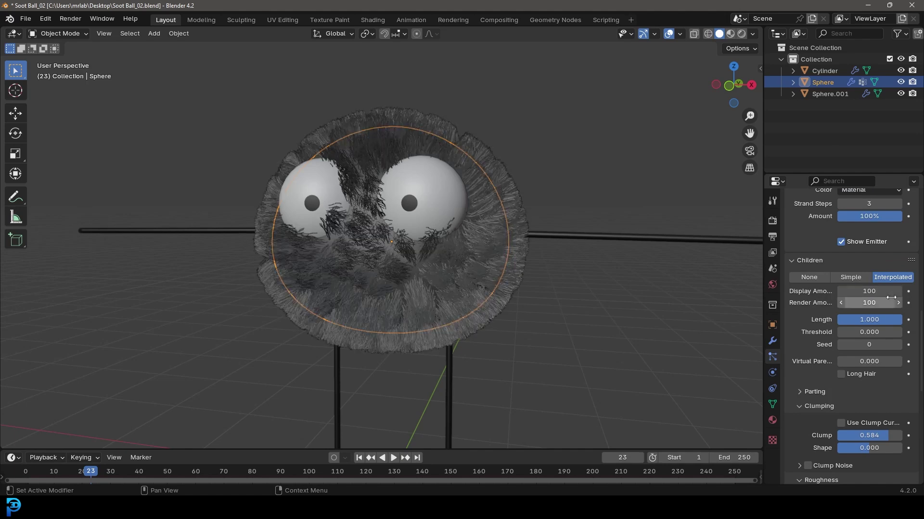
click(425, 121)
middle_drag(425, 120, 429, 204)
middle_drag(408, 261, 529, 281)
Lower the child Display Amount to 10 and save the file with Ctrl+S.
click(880, 291)
text(10)
key(Return)
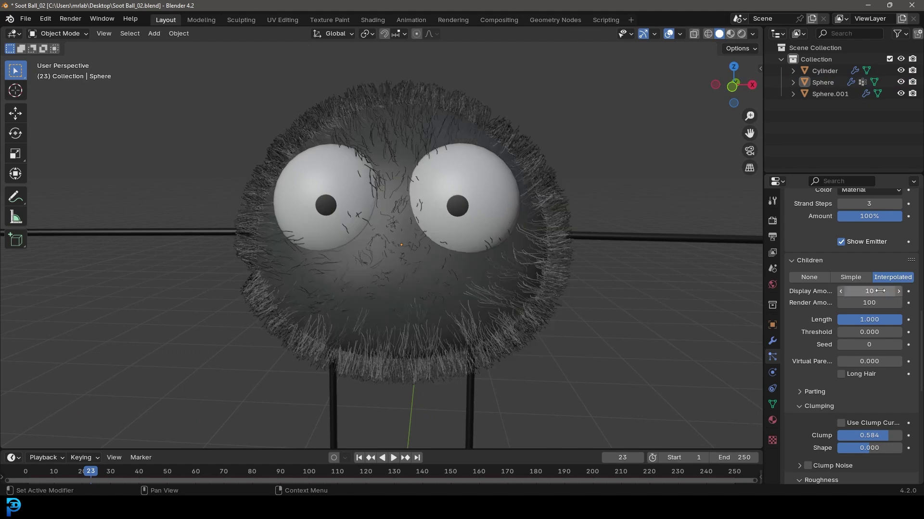
scroll(558, 235, down, 5)
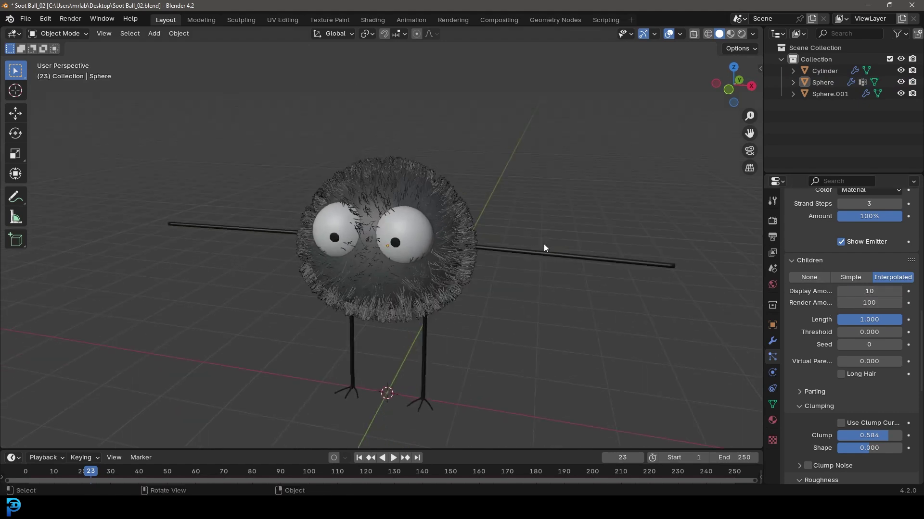
middle_drag(475, 250, 363, 195)
key(ctrl+s)
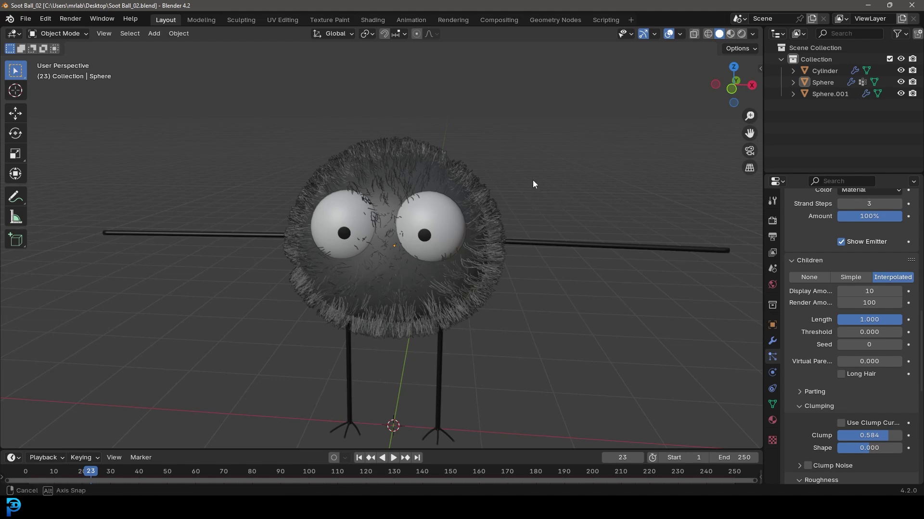
Reselect the sphere body and orbit to a higher viewing angle.
middle_drag(533, 181, 426, 167)
click(411, 174)
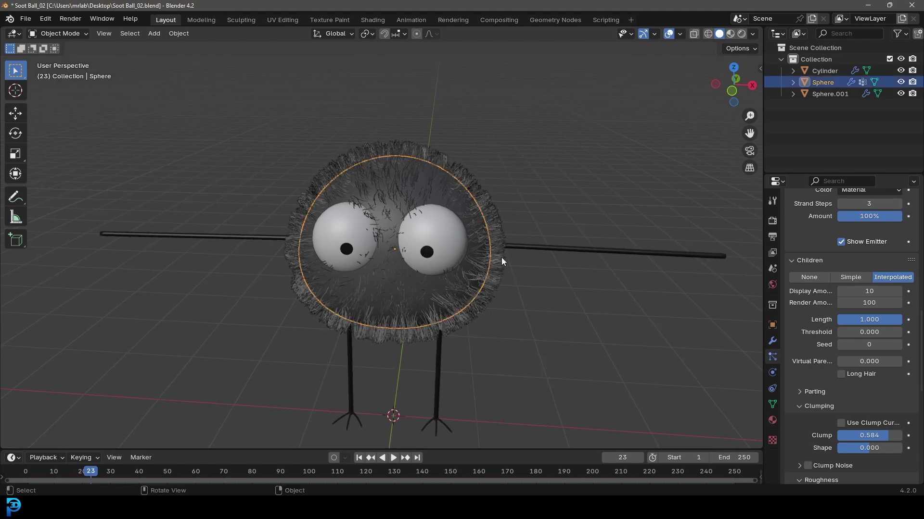
middle_drag(365, 316, 386, 282)
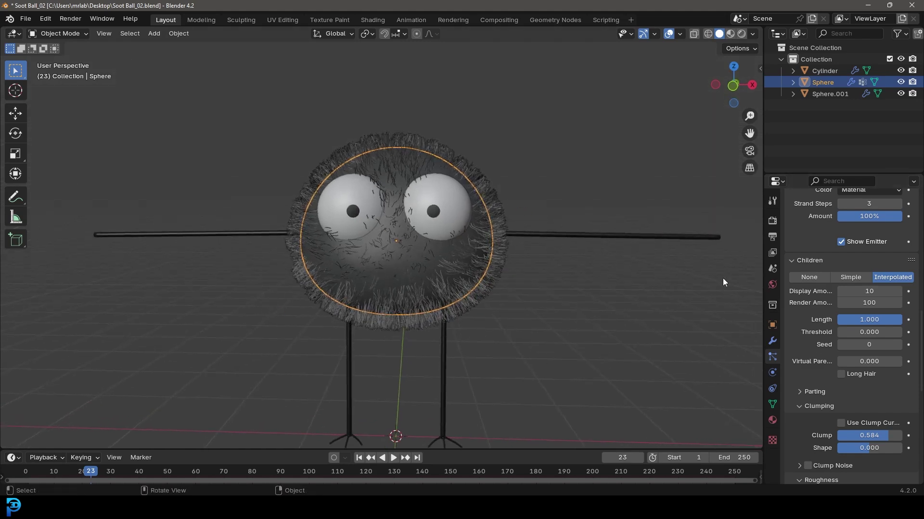
scroll(858, 299, up, 15)
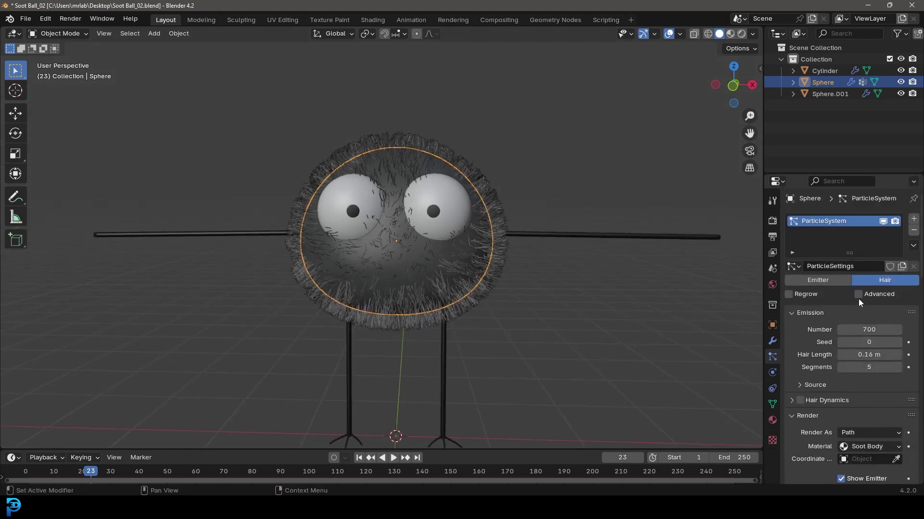
Add a second hair system, ParticleSystem.001, with 120 strands and 0.56 m hair length.
click(914, 220)
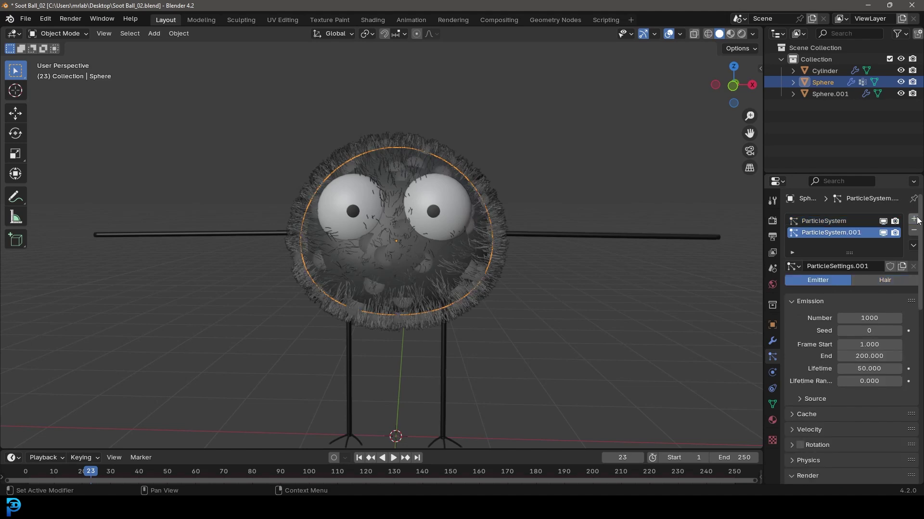
click(880, 280)
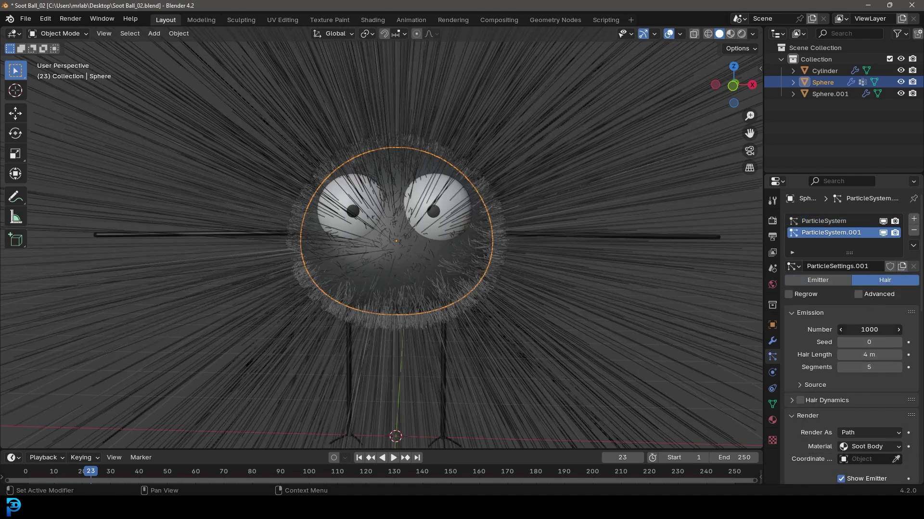
click(871, 332)
text(120)
key(Return)
click(885, 354)
text(0.57)
key(Return)
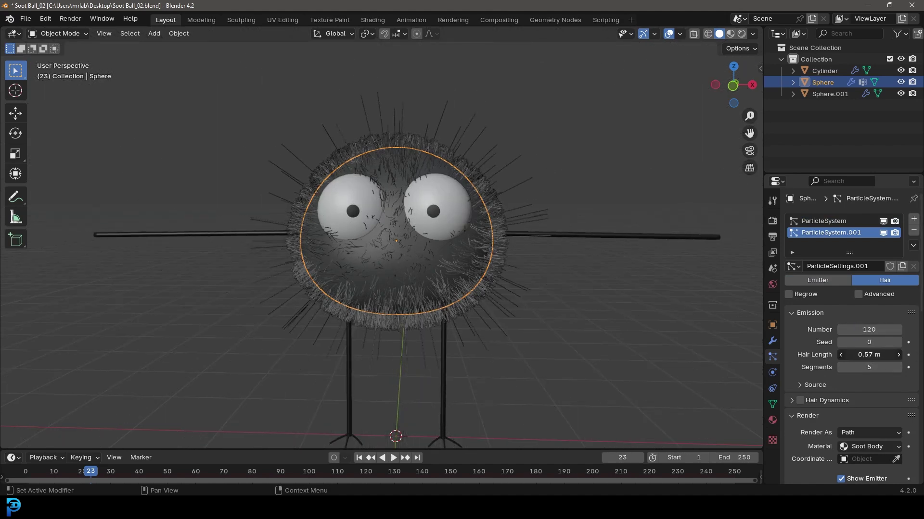
drag(866, 355, 861, 354)
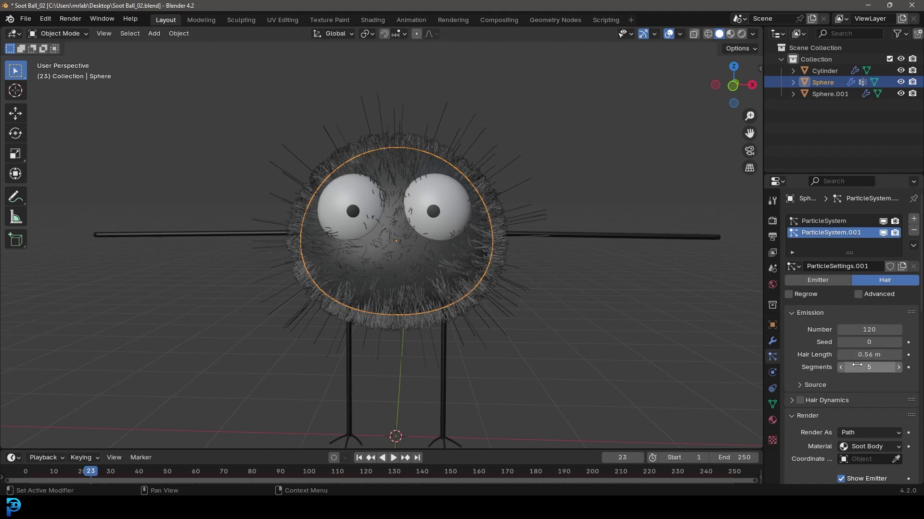
scroll(834, 368, down, 5)
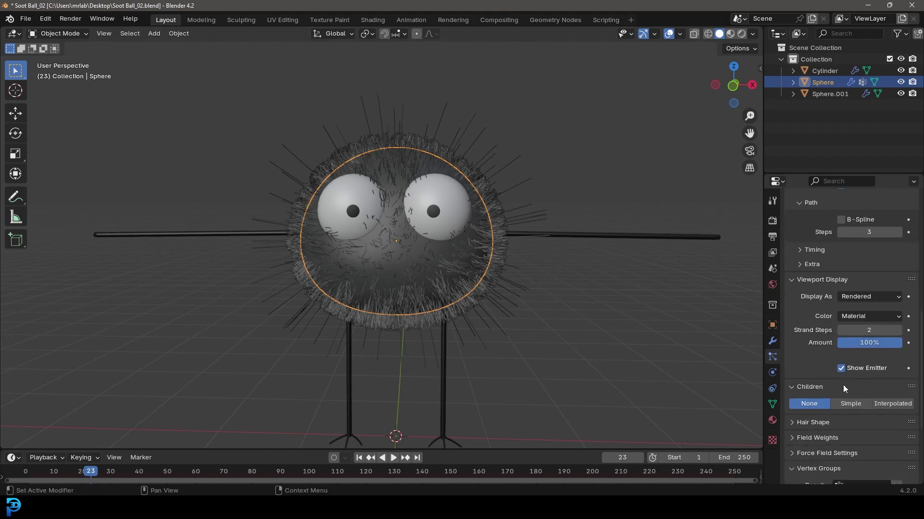
Give the second hair system Interpolated children with Clump set to 0.934.
scroll(843, 385, down, 3)
click(888, 336)
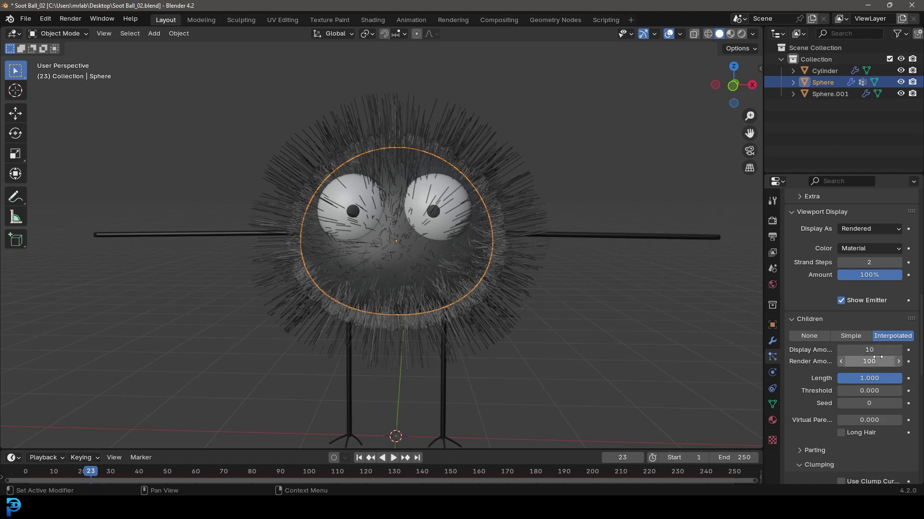
scroll(817, 371, down, 2)
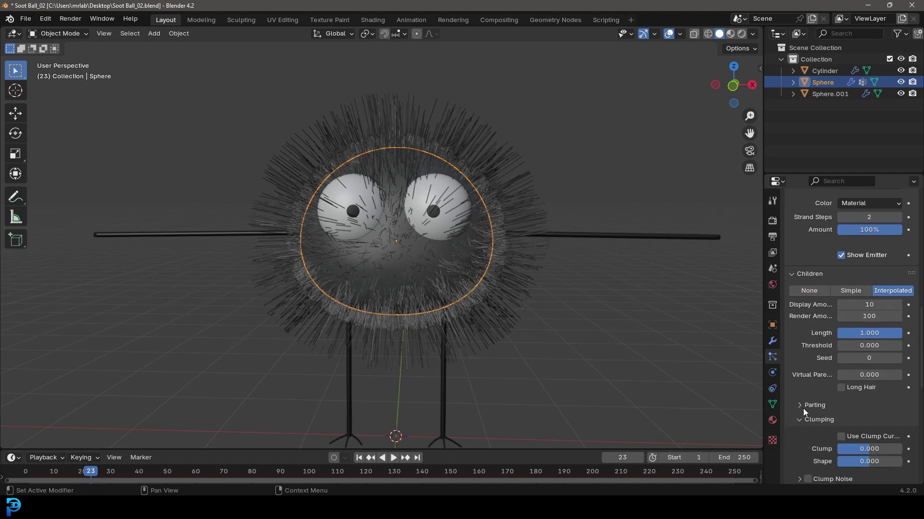
scroll(804, 410, down, 2)
drag(840, 408, 900, 408)
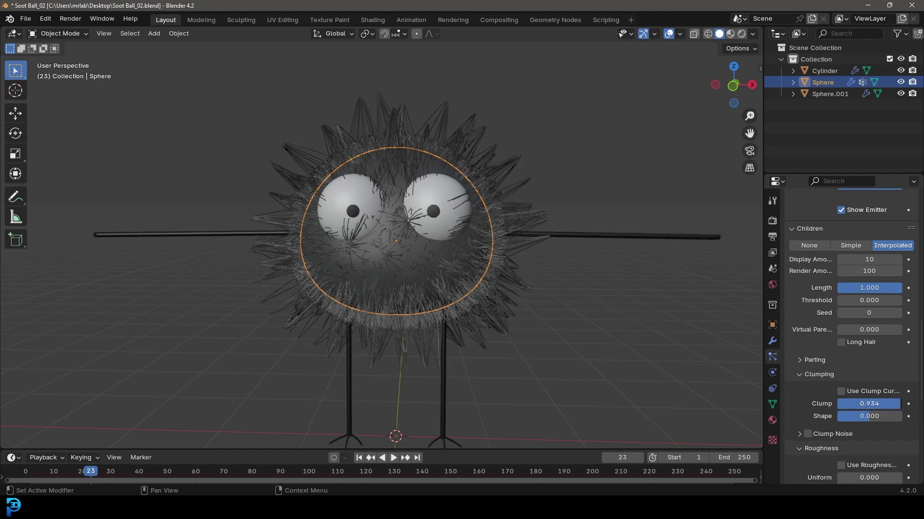
Enable Clump Noise with size 0.472 and switch clumping to a custom curve.
scroll(893, 410, down, 2)
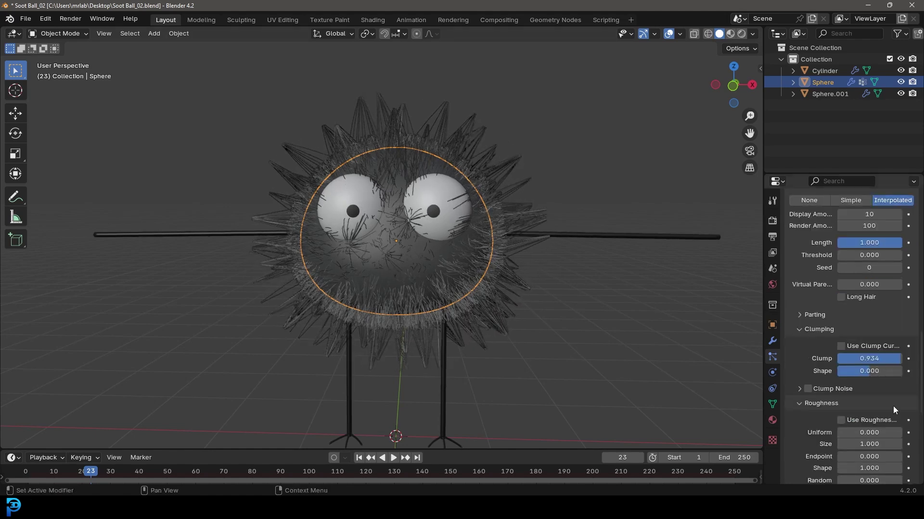
click(808, 388)
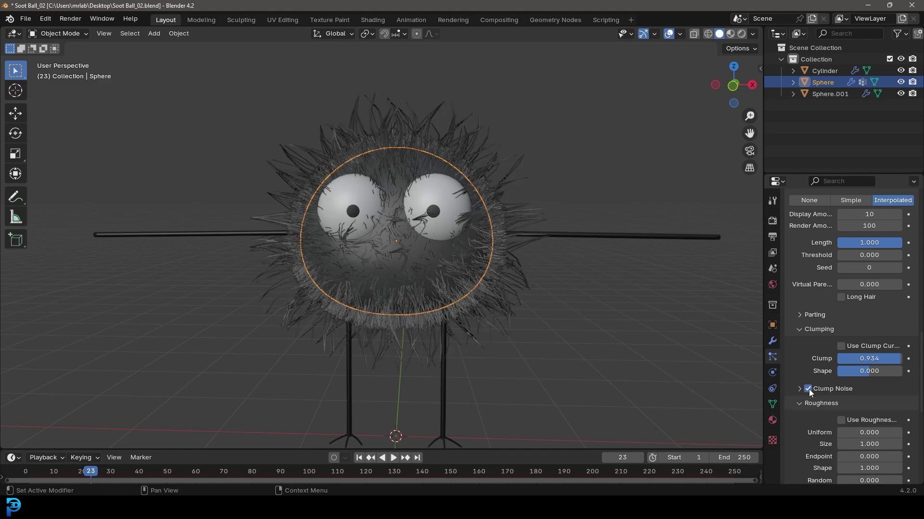
middle_drag(508, 212, 486, 255)
click(799, 388)
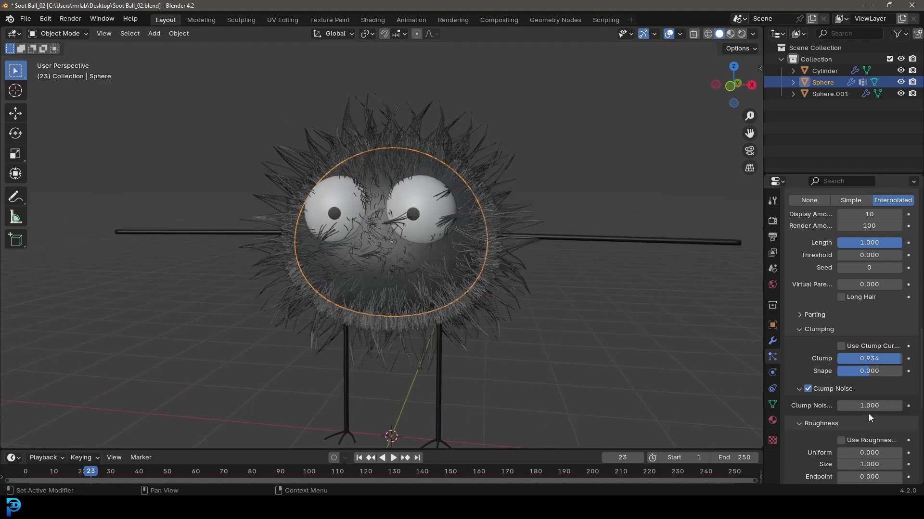
drag(872, 406, 841, 406)
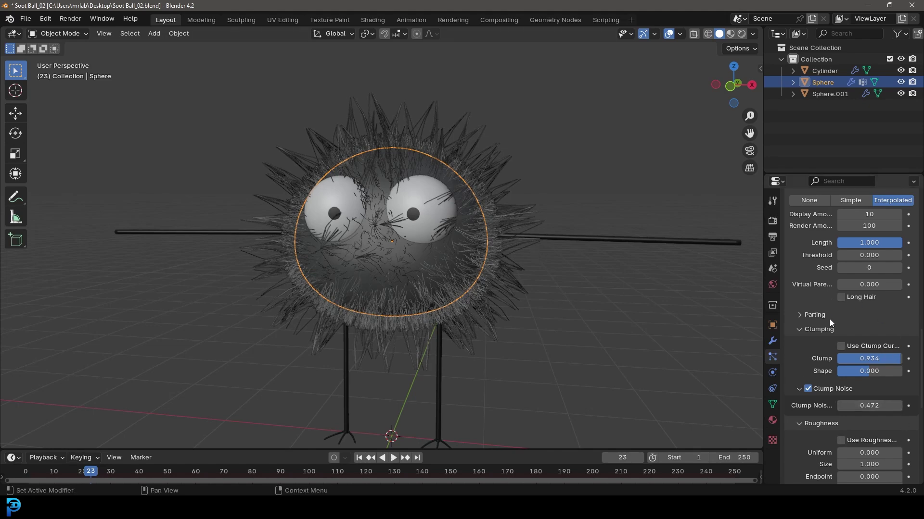
click(841, 346)
Shape the clump curve: left end about 0.3, right end about 0.13, bowed midpoint at 0.448, 0.286.
drag(791, 367, 790, 449)
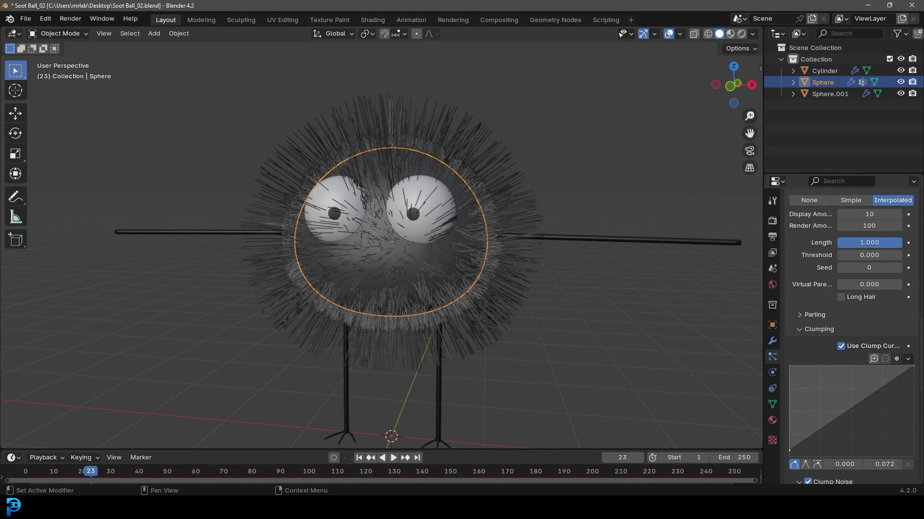
drag(912, 367, 914, 436)
drag(791, 448, 789, 427)
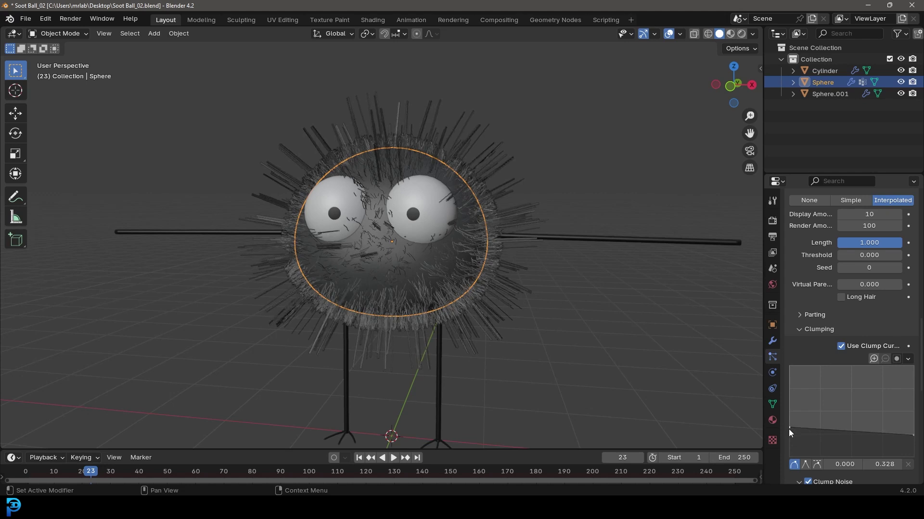
drag(913, 435, 913, 445)
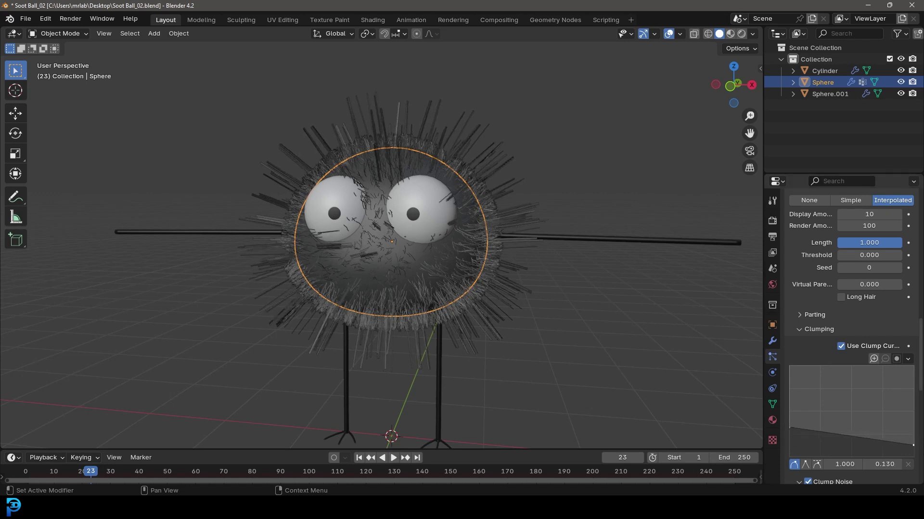
drag(852, 437, 844, 431)
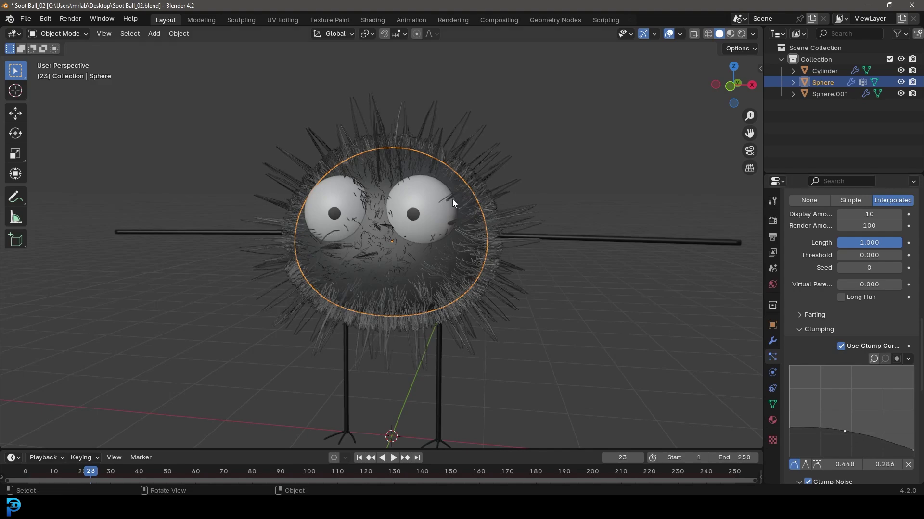
middle_drag(452, 199, 431, 201)
Pick the 'Group' vertex group in the spiky hair system's Density field.
scroll(391, 210, up, 4)
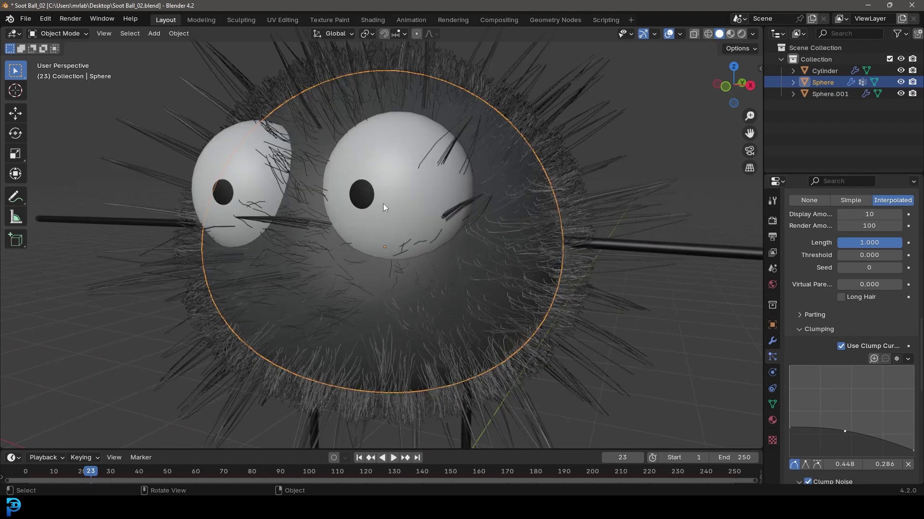
scroll(819, 282, down, 12)
scroll(827, 356, down, 5)
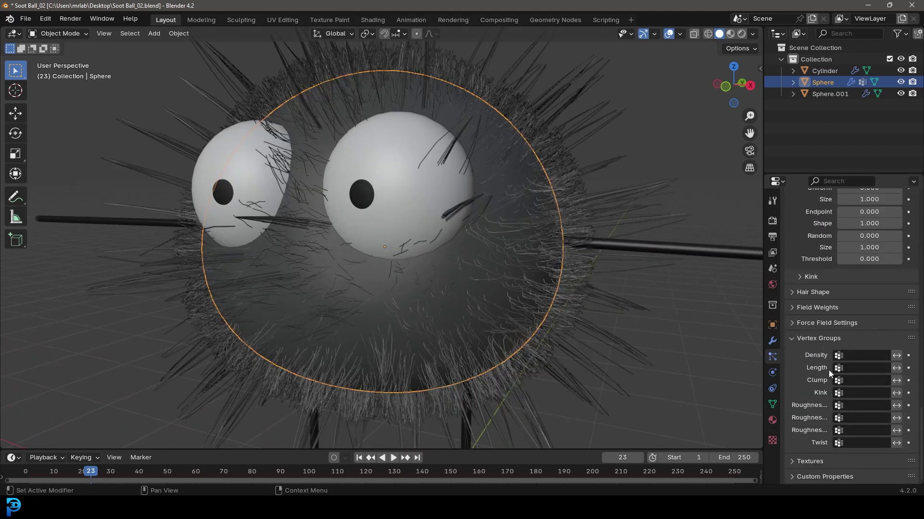
click(861, 355)
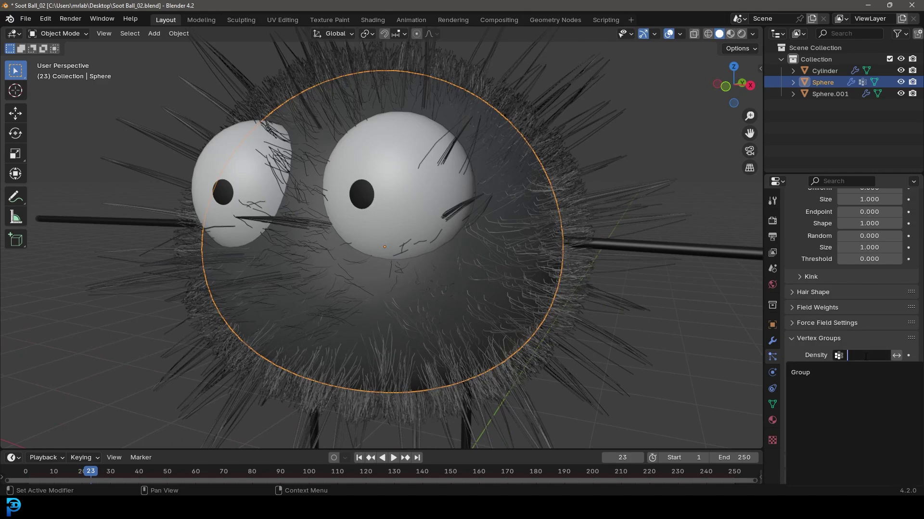
click(847, 373)
scroll(554, 249, down, 5)
middle_drag(554, 249, 431, 221)
scroll(431, 221, up, 2)
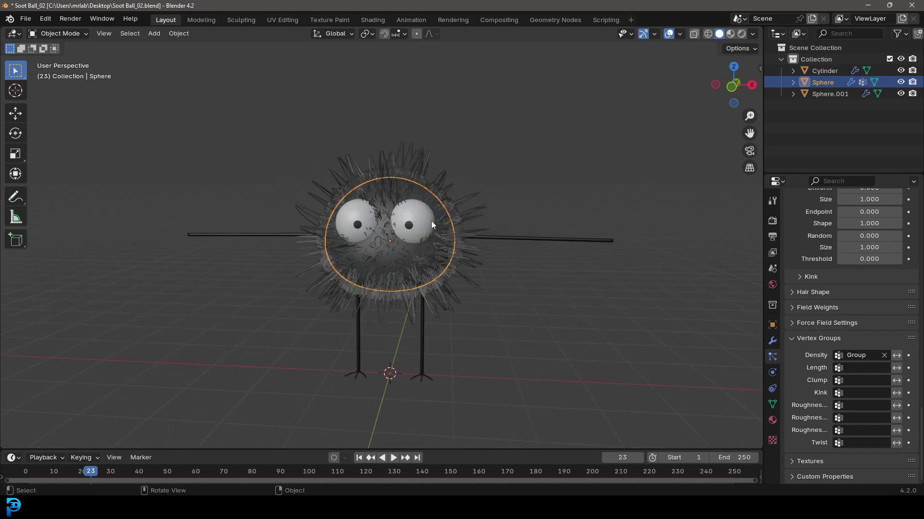
key(shift+a)
Add an area light and raise it about 5.2 m along Z.
mouse_move(395, 350)
mouse_move(386, 375)
click(478, 411)
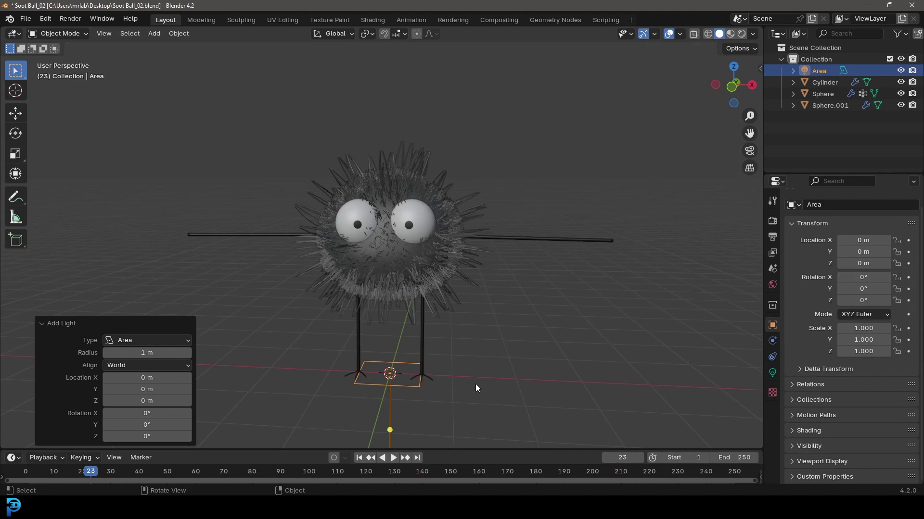
key(g)
key(z)
click(437, 53)
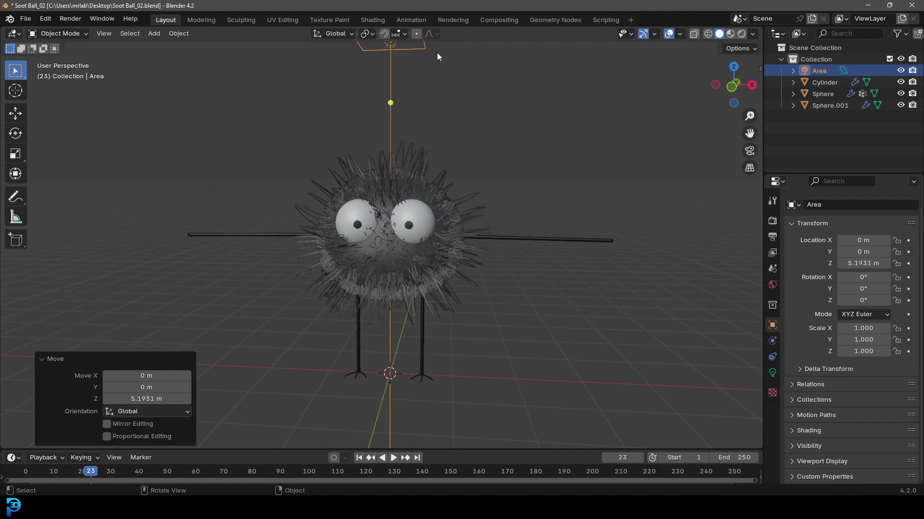
Set the area light's Power to 300 W and Size to 2 m.
scroll(429, 134, down, 3)
click(772, 372)
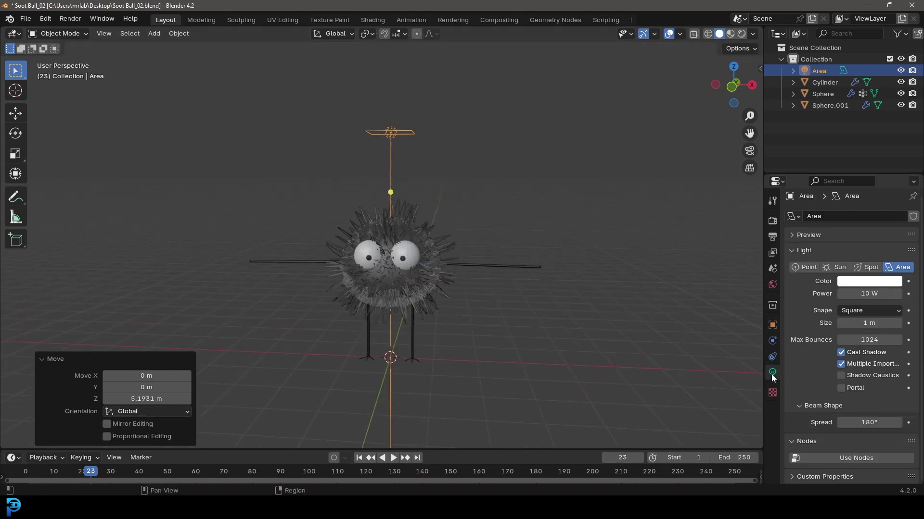
click(868, 294)
text(30)
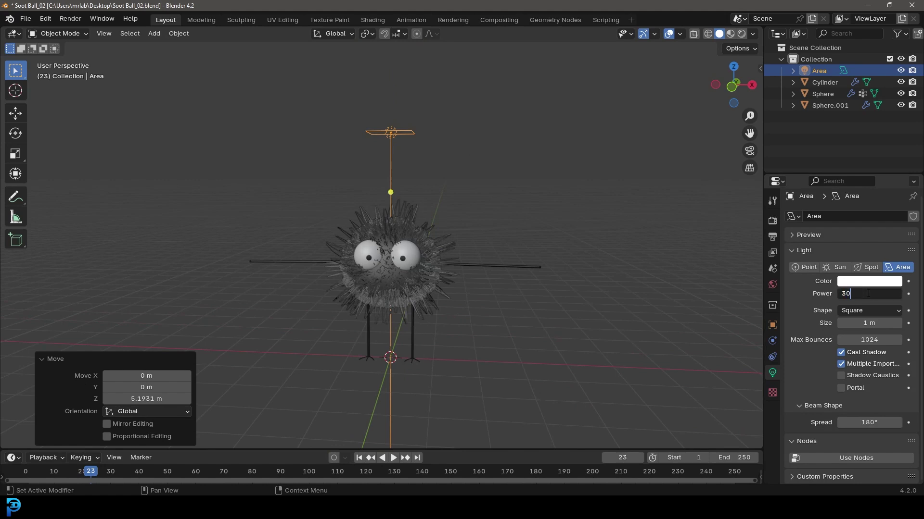
text(0)
key(Return)
click(871, 324)
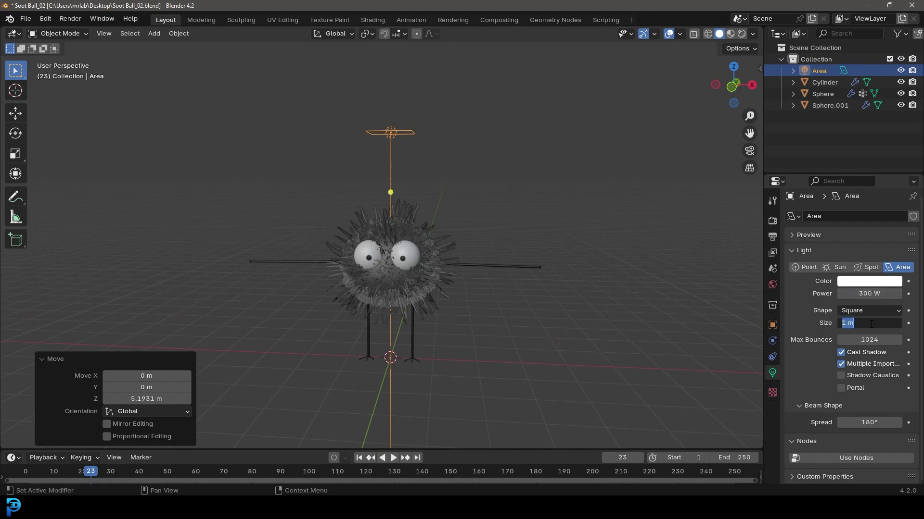
text(2)
key(Return)
middle_drag(475, 217, 437, 215)
Switch the viewport to Rendered shading and look from the Front view.
key(z)
click(459, 154)
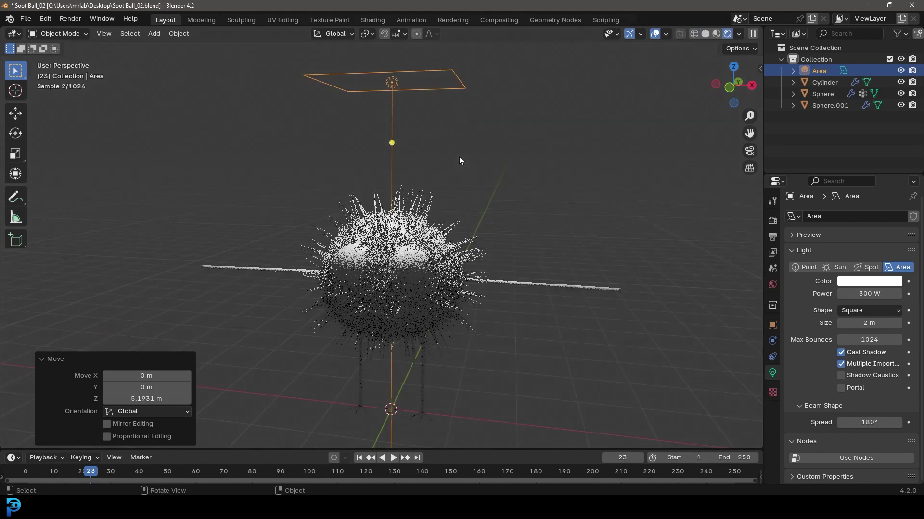
key(KP_1)
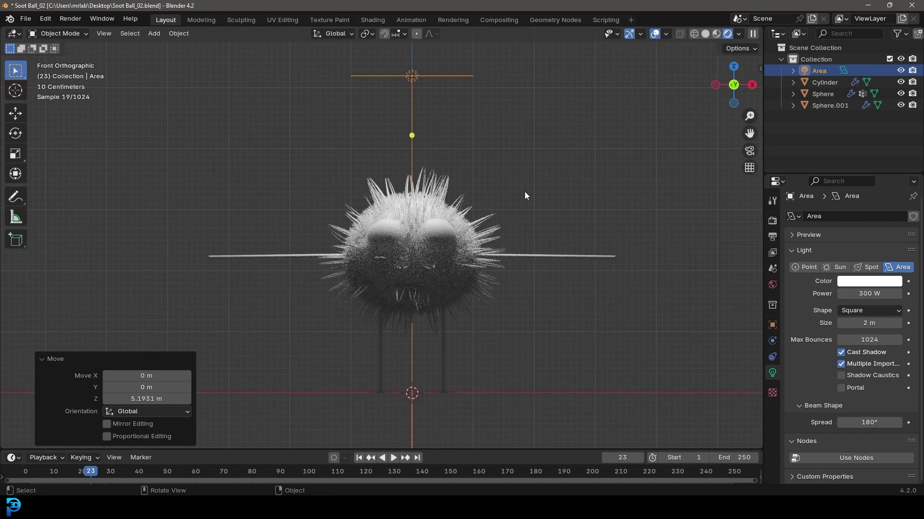
Duplicate the area light to the left of the ball, tilted toward it.
key(shift+d)
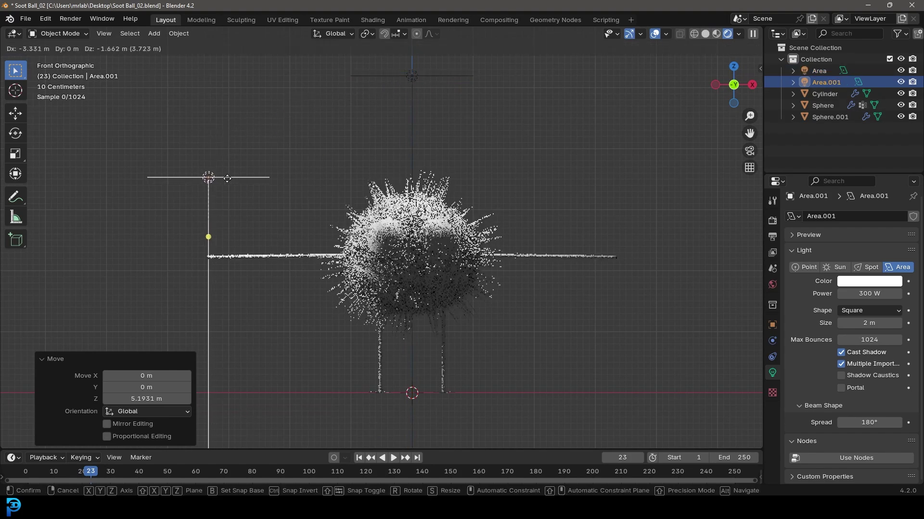
click(337, 253)
key(r)
click(380, 406)
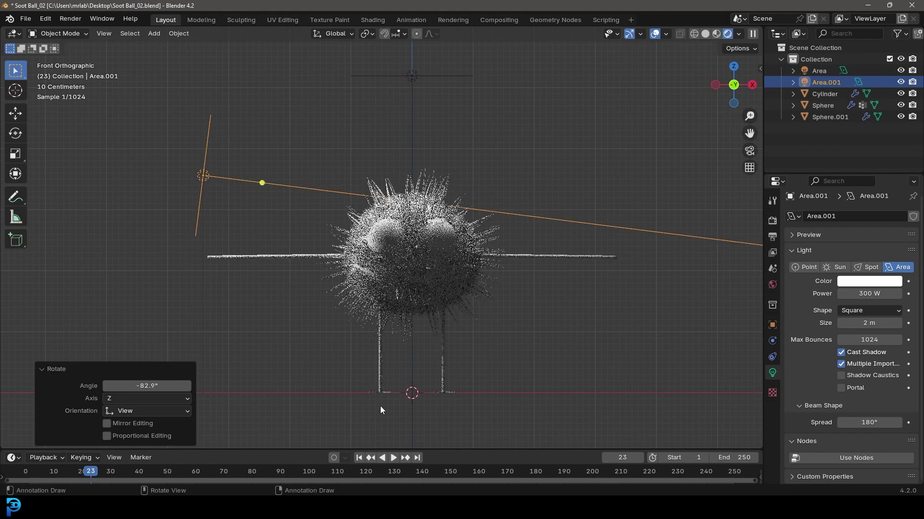
key(g)
click(292, 184)
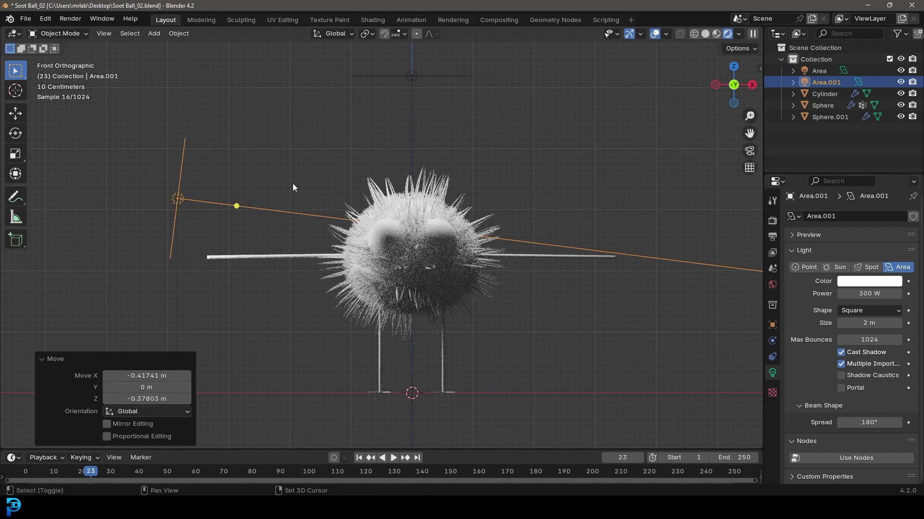
Duplicate that light to the right side, rotated to face the ball.
key(shift+d)
click(693, 168)
key(r)
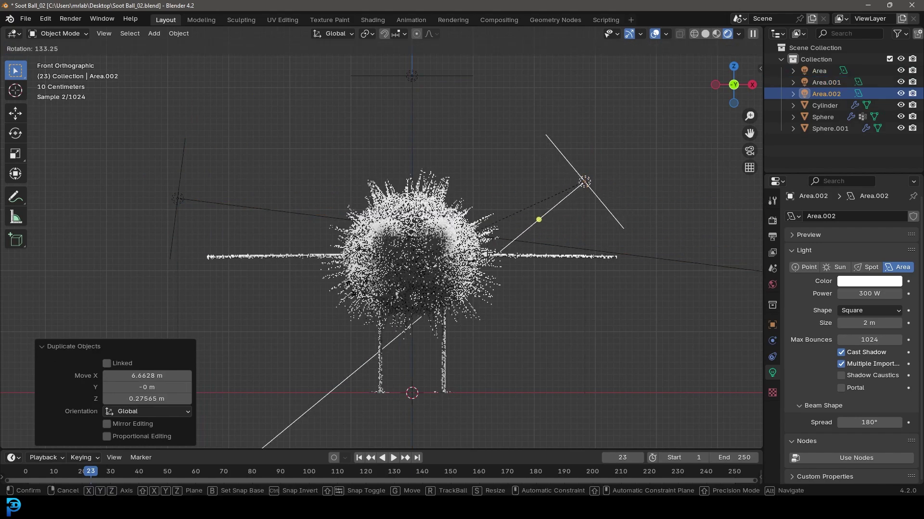
click(266, 213)
key(g)
click(531, 207)
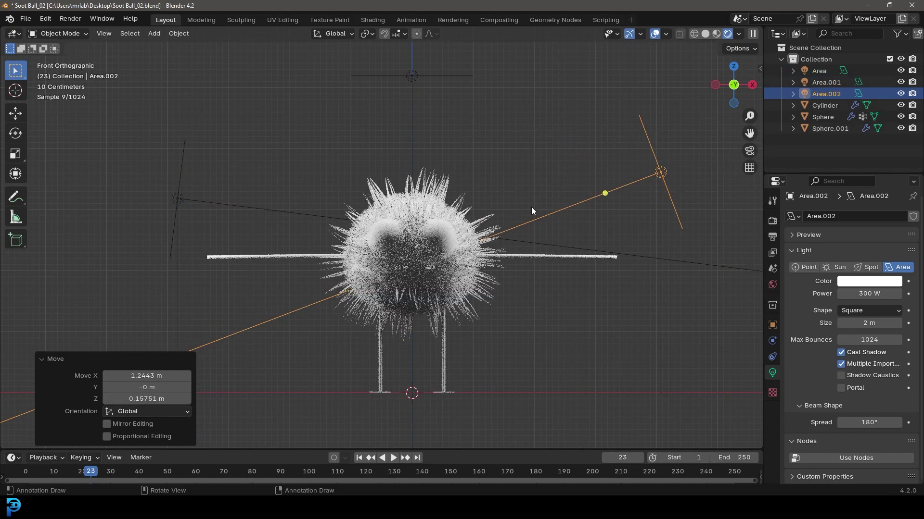
In Top view, add a third light copy behind the ball, angled toward it.
key(KP_7)
scroll(510, 218, down, 2)
key(shift+d)
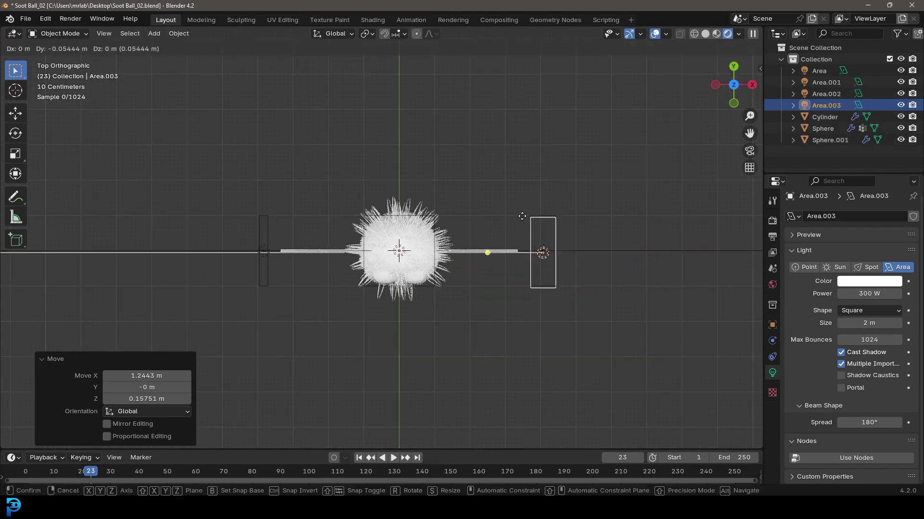
click(409, 342)
key(r)
click(521, 398)
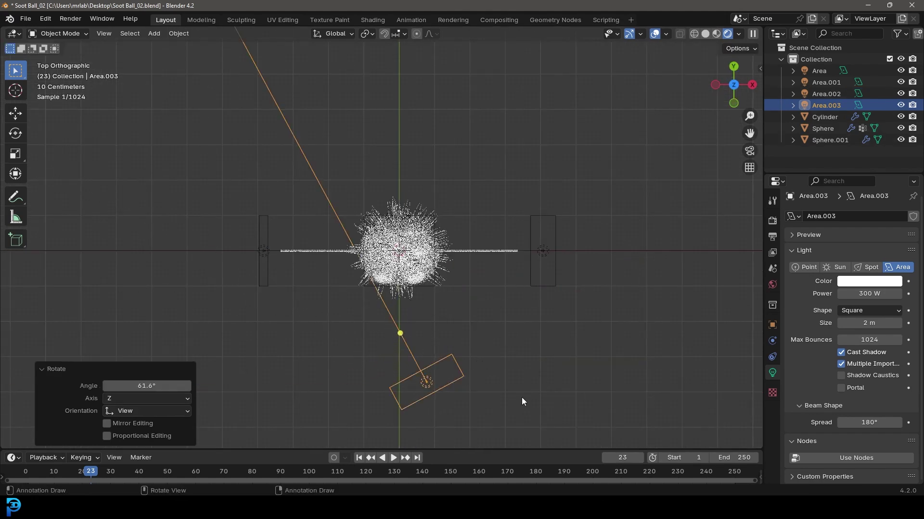
key(g)
click(540, 356)
middle_drag(535, 333, 431, 218)
key(KP_1)
Add a camera and place it in front of and above the ball in Right view.
key(shift+a)
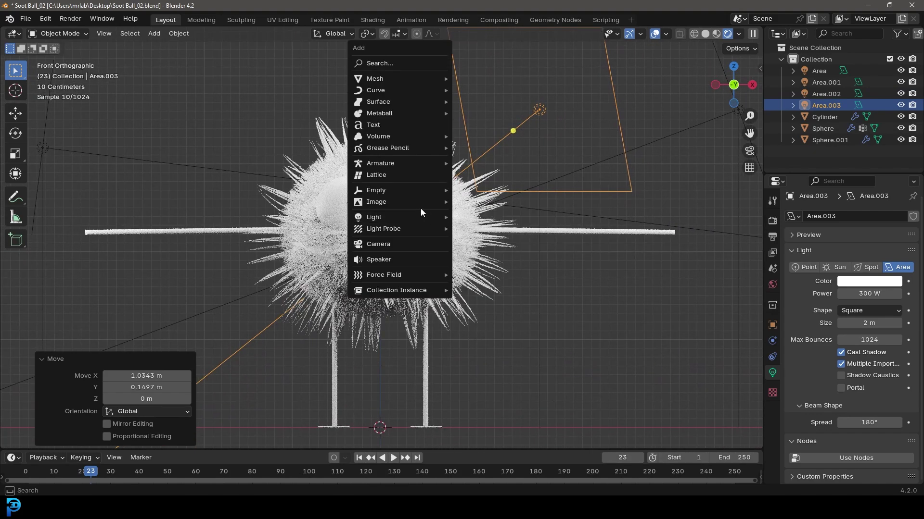
click(394, 241)
scroll(429, 252, down, 3)
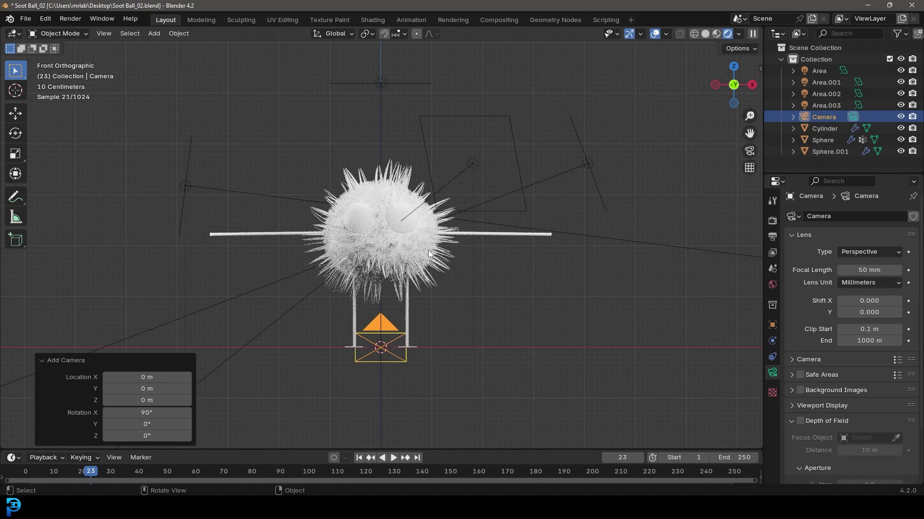
key(KP_3)
key(g)
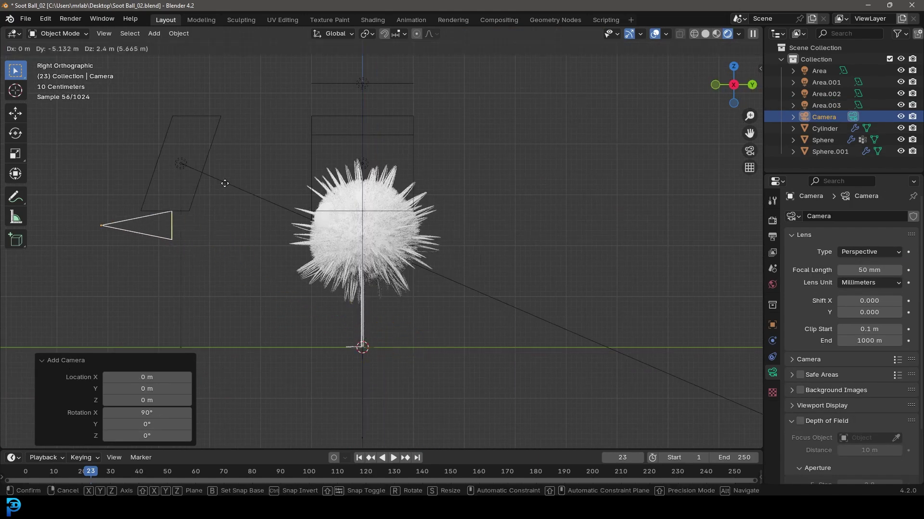
click(200, 185)
Look through the camera and dolly it in until the soot ball fills the frame.
key(KP_0)
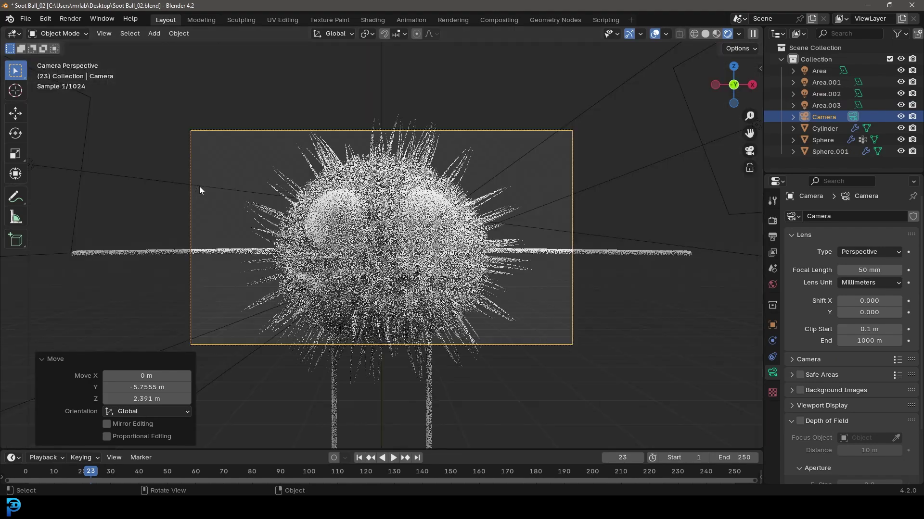
key(g)
key(z)
key(z)
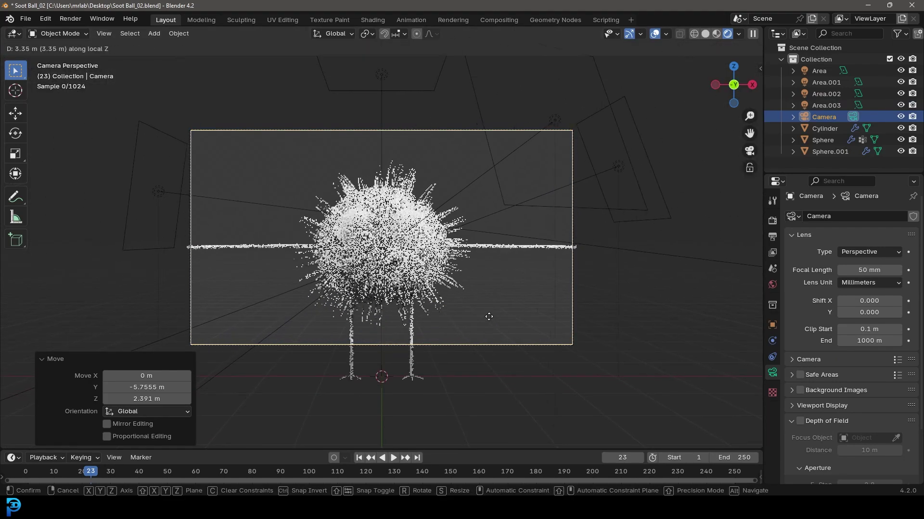
click(486, 313)
key(g)
key(z)
key(z)
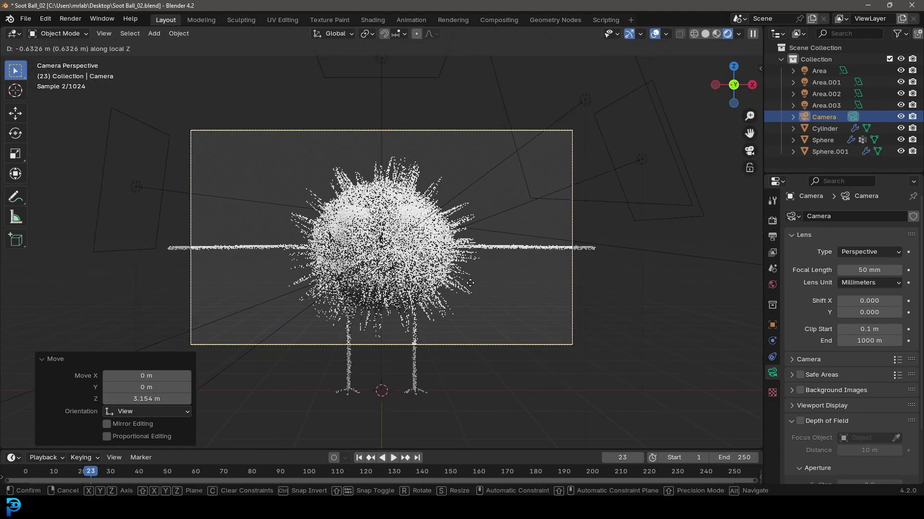
click(465, 283)
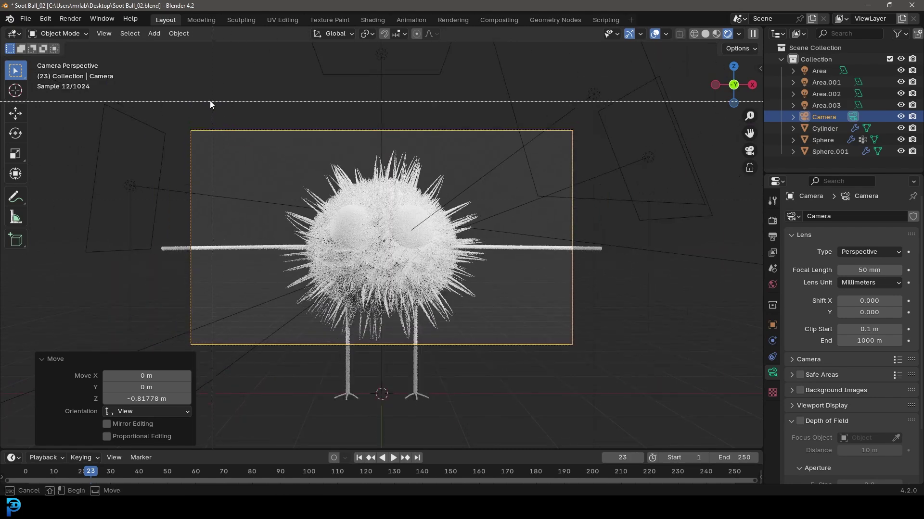
scroll(451, 239, up, 2)
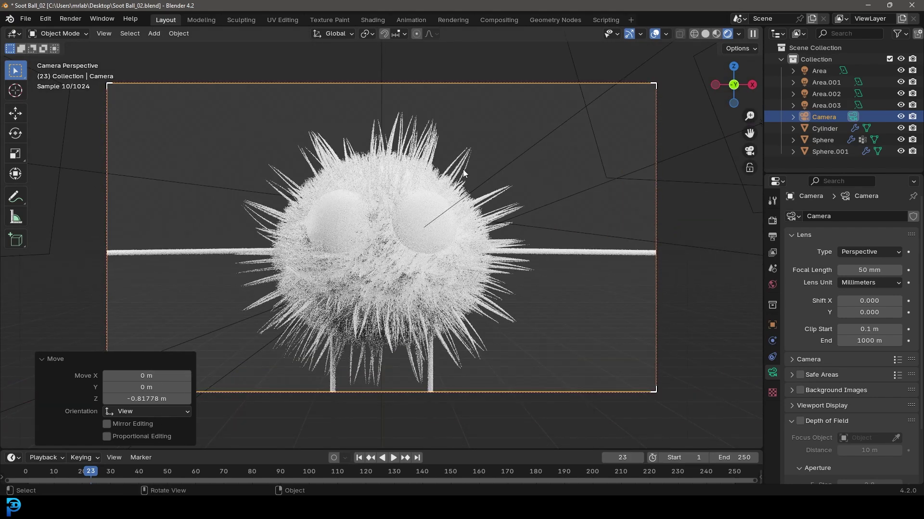
click(417, 127)
Darken the sphere's Soot Body base colour to almost black.
click(392, 165)
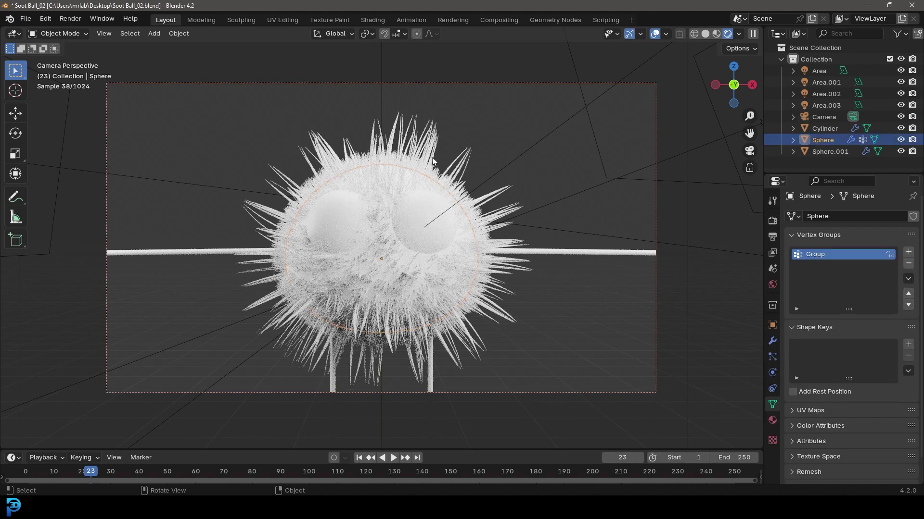
click(775, 421)
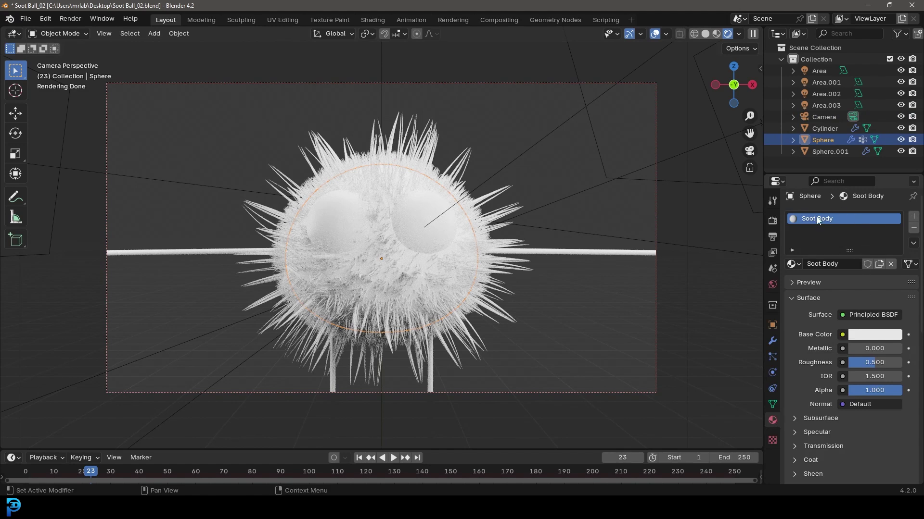
click(873, 336)
click(893, 243)
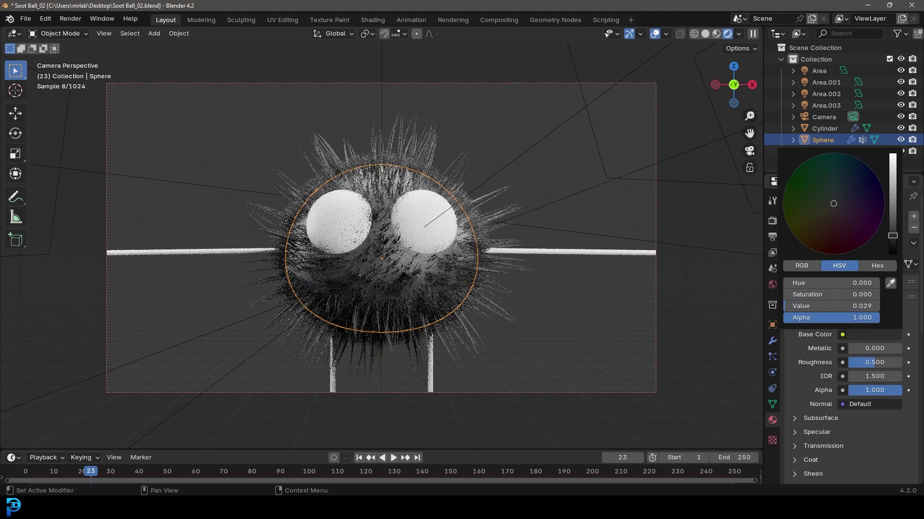
click(492, 245)
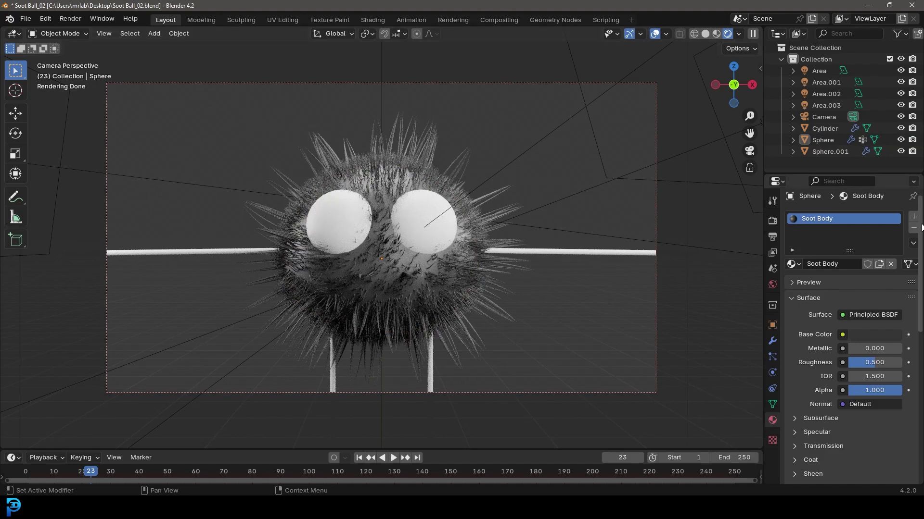
Add a second material slot with a new material 'Soot 2', base colour Value 0.007.
click(914, 216)
click(826, 287)
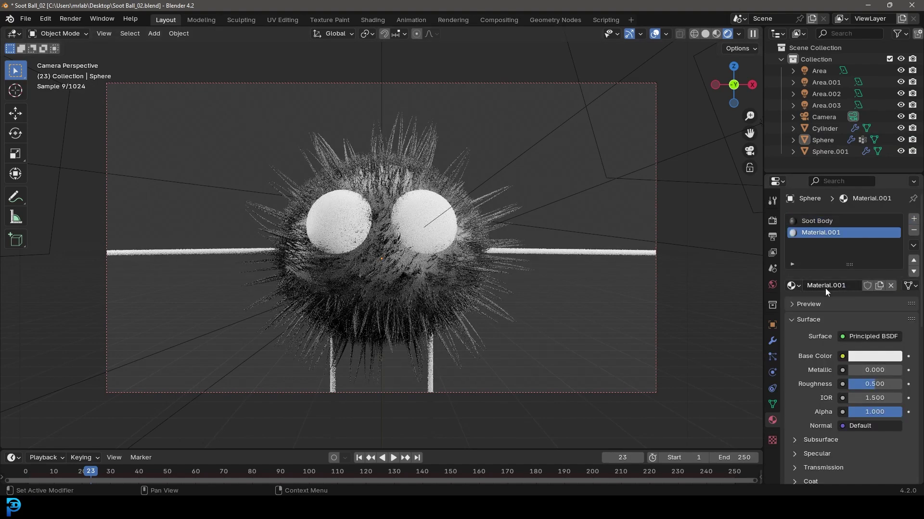
click(826, 285)
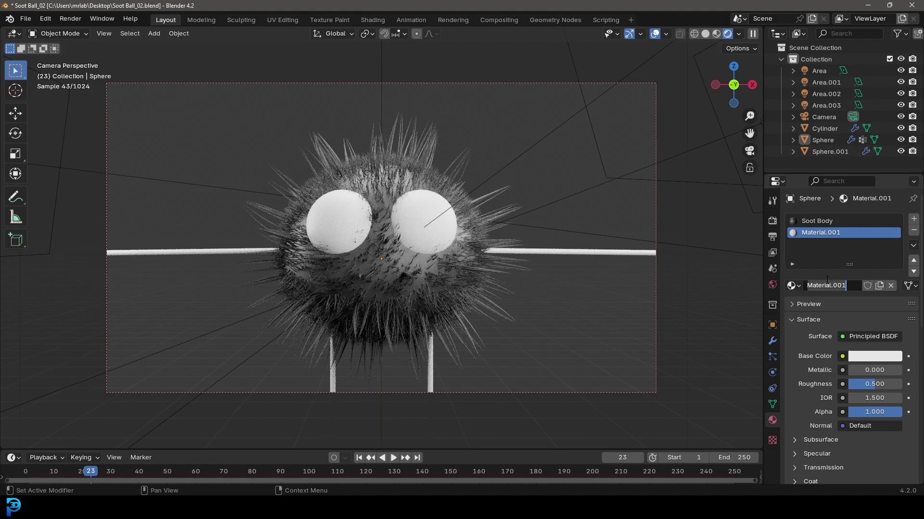
text(Soot 2)
key(Return)
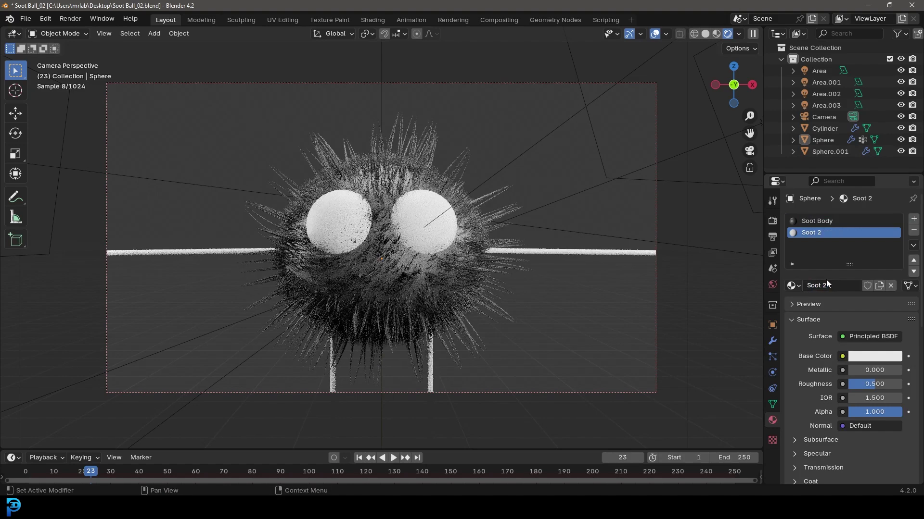
click(889, 356)
click(893, 260)
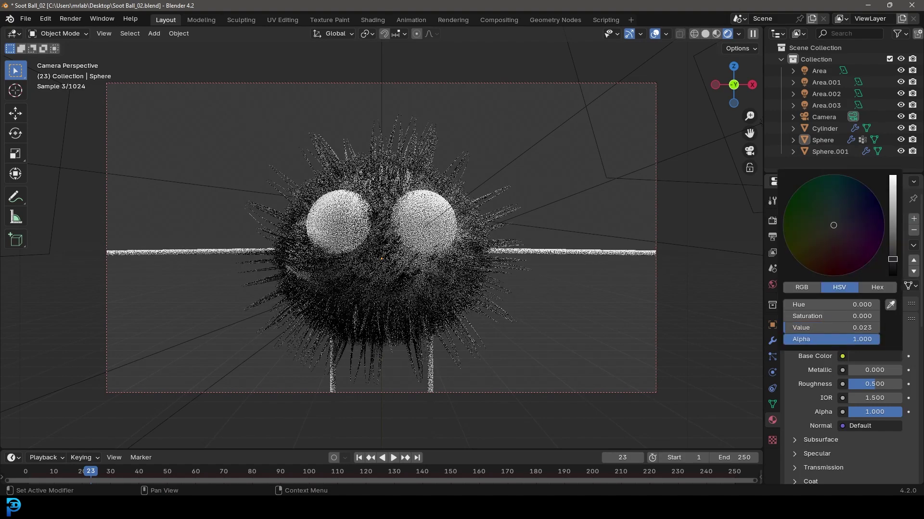
drag(893, 260, 893, 268)
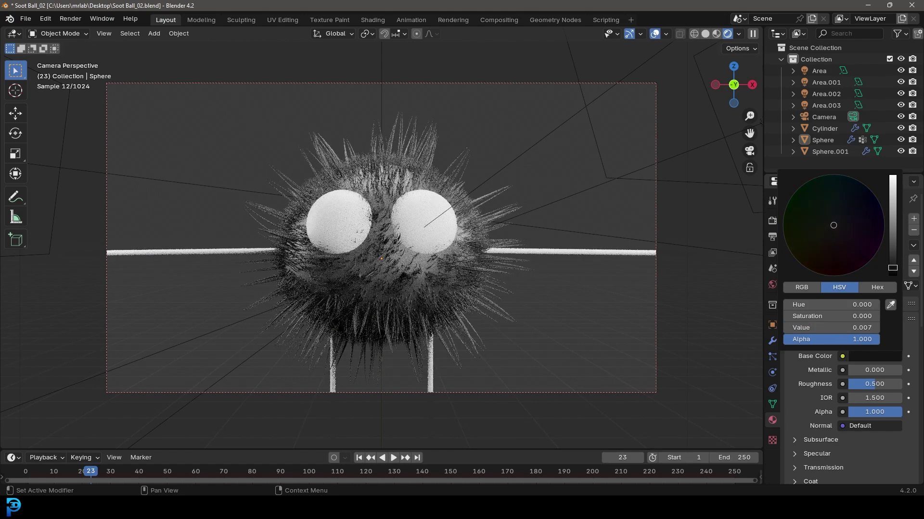
Rename the hair particle systems to 'Long' and 'Short'.
click(772, 356)
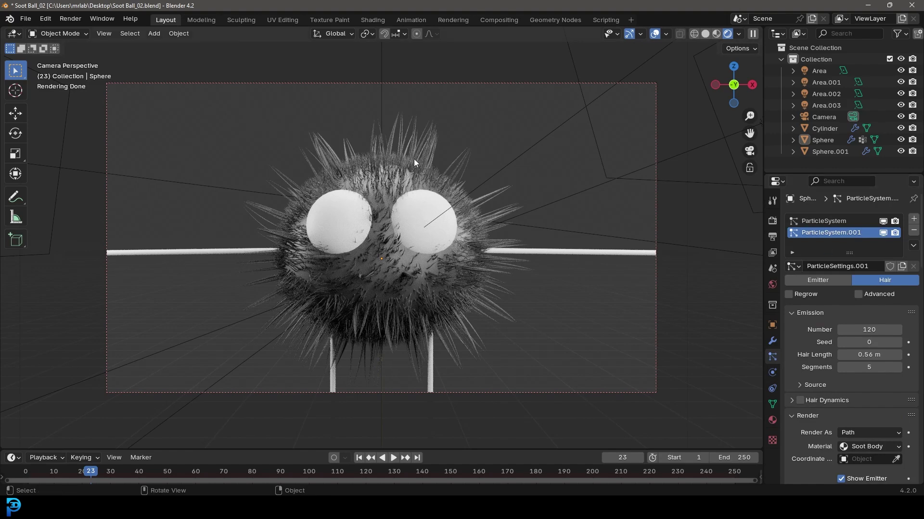
double_click(829, 233)
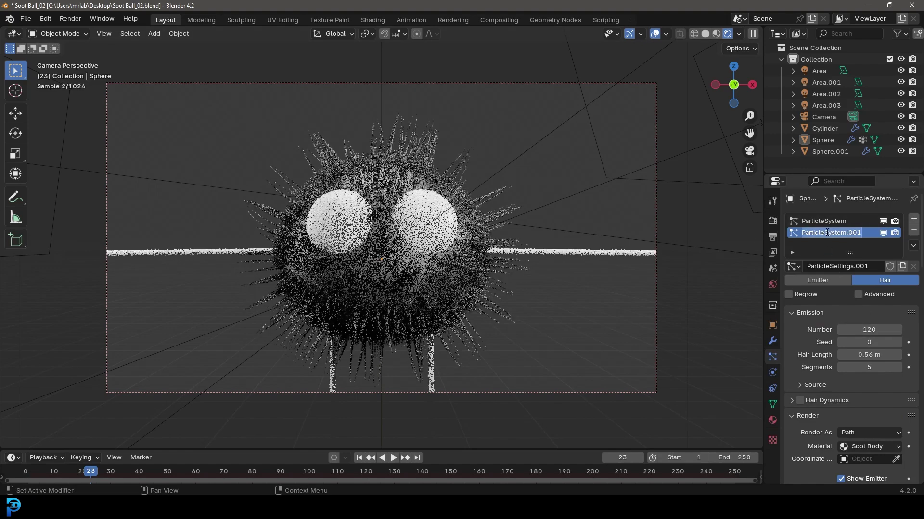
text(Long)
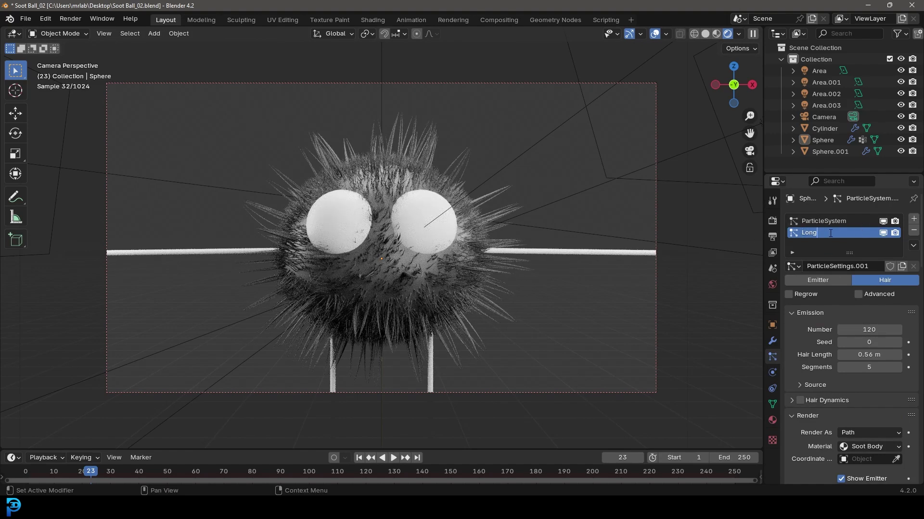
key(Return)
double_click(833, 220)
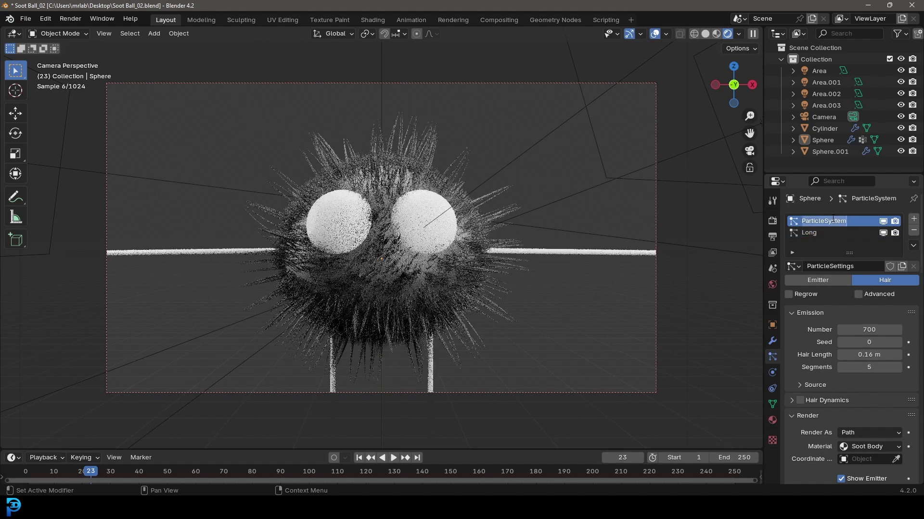
text(Short)
key(Return)
Set the Long hair system's render material to Soot 2.
click(817, 230)
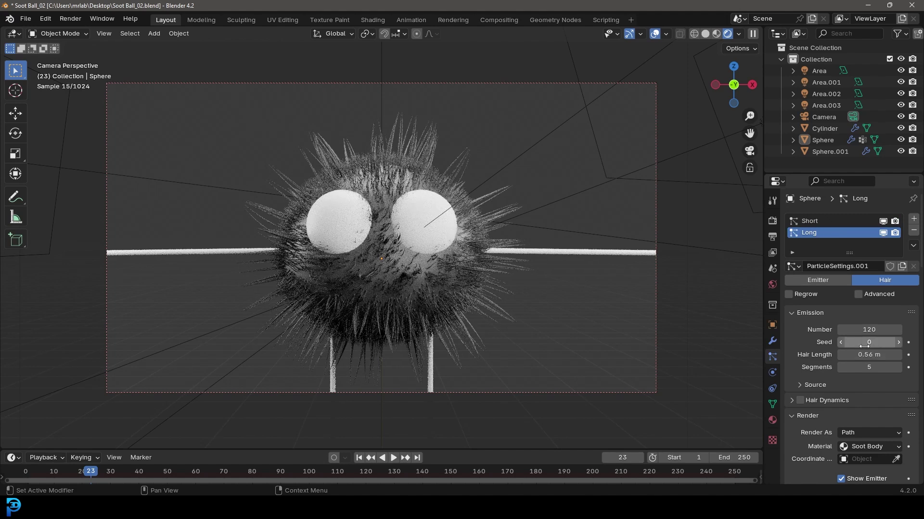
scroll(832, 315, down, 2)
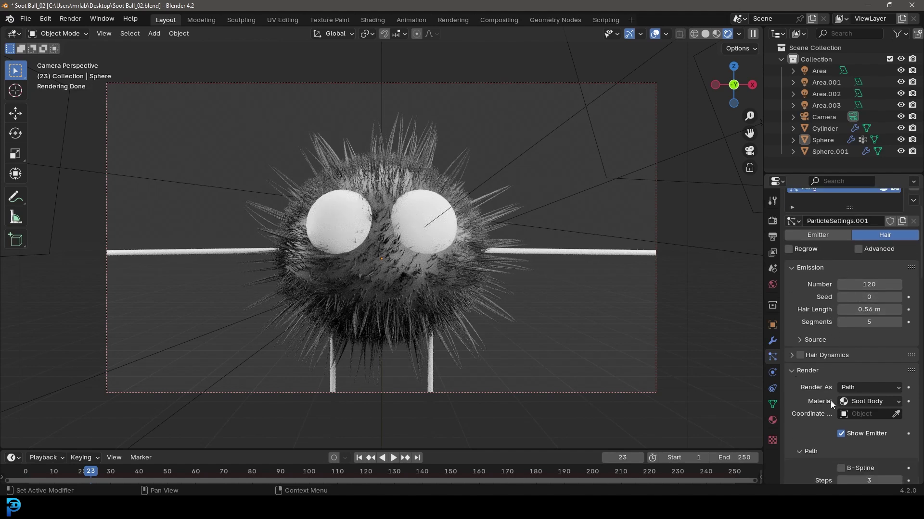
click(866, 401)
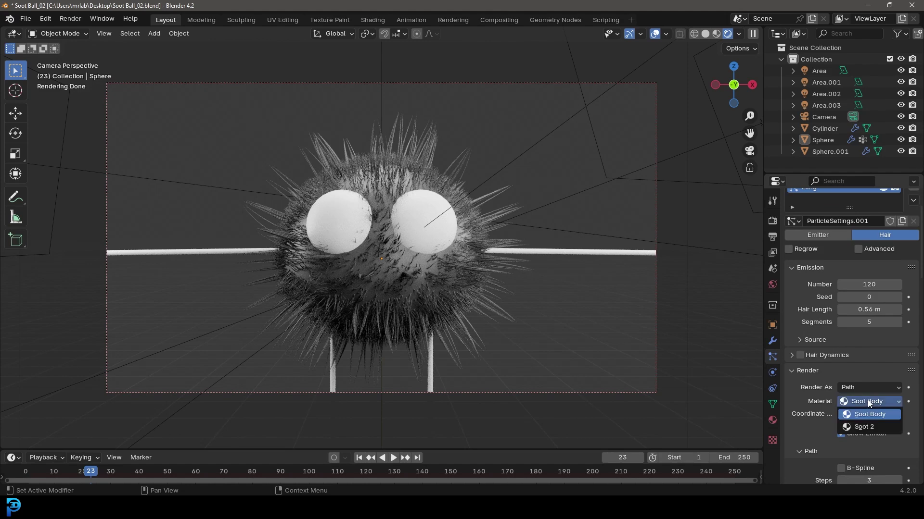
click(870, 428)
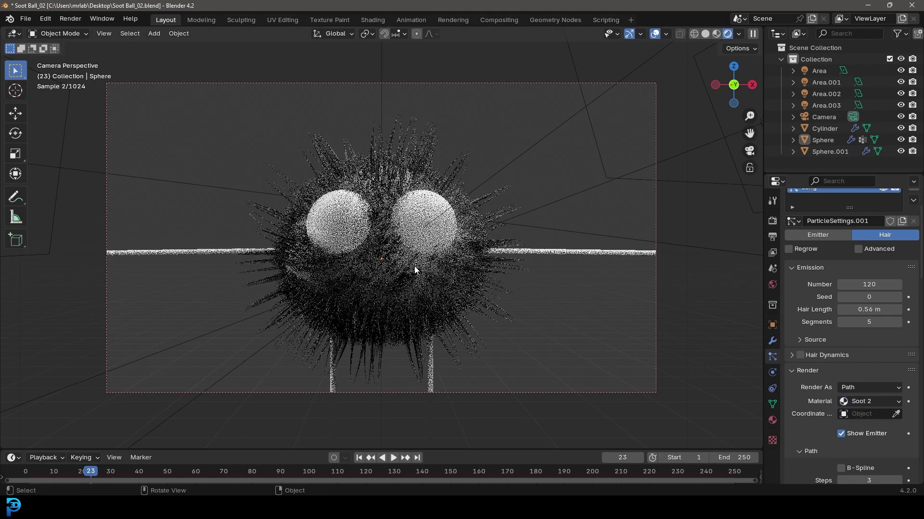
Adjust the Soot 2 base colour, settling on a near-black Value of 0.036.
click(771, 420)
scroll(805, 364, up, 2)
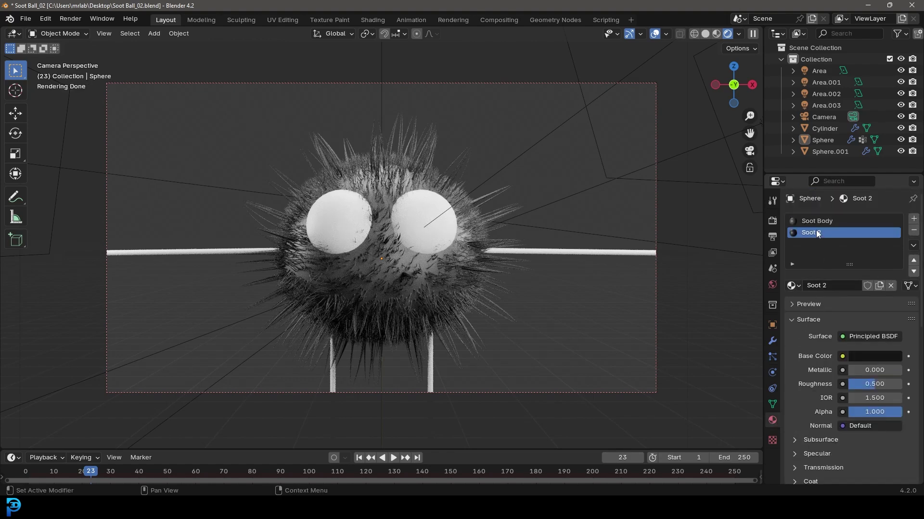
click(874, 363)
drag(828, 327, 861, 328)
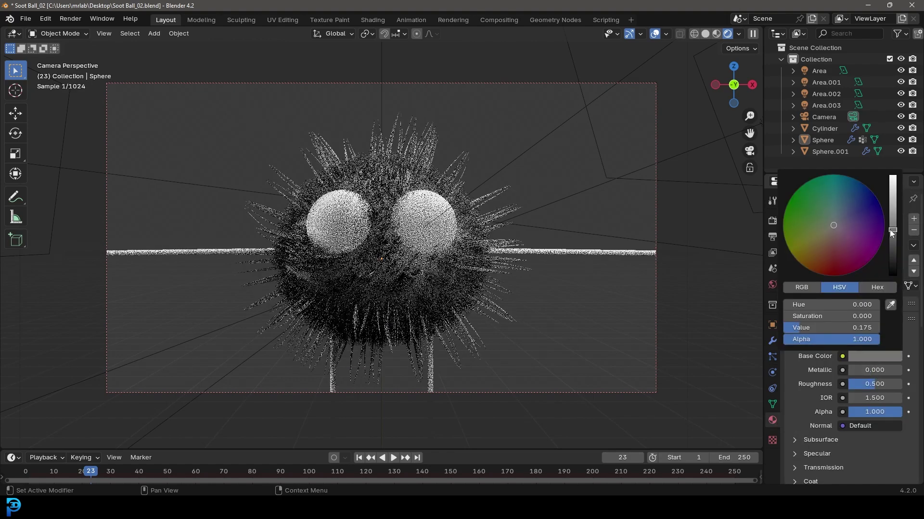
click(856, 201)
mouse_move(850, 247)
mouse_down()
mouse_move(841, 264)
mouse_move(832, 231)
mouse_up()
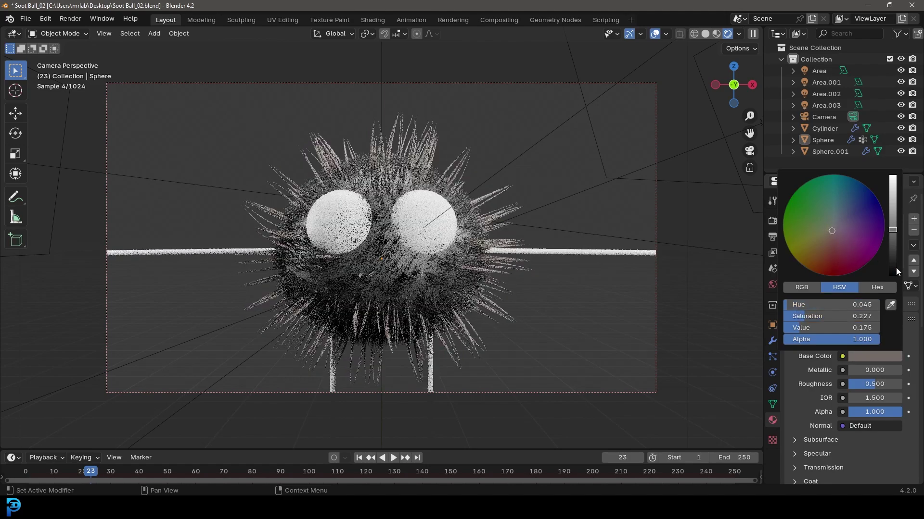
click(894, 272)
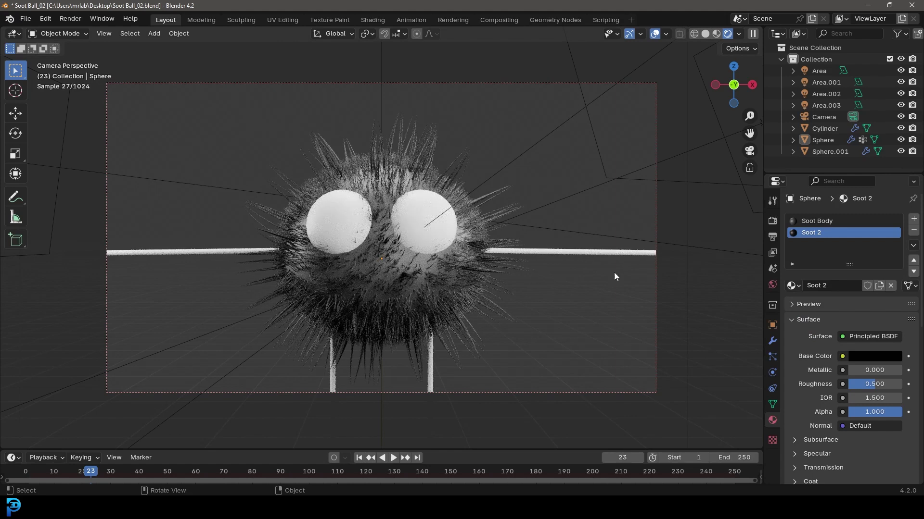
Brighten the Soot Body base colour slightly and save Soot Ball_02.blend.
click(813, 221)
click(862, 356)
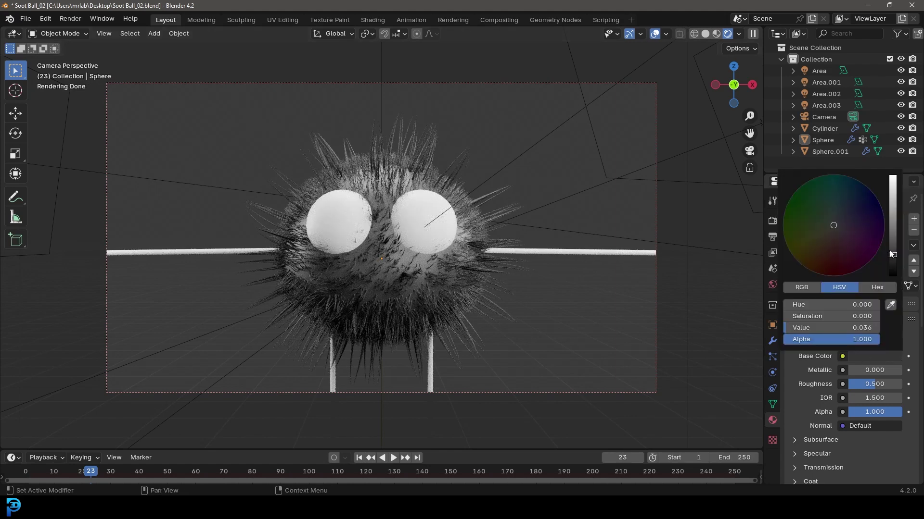
click(891, 253)
key(alt+z)
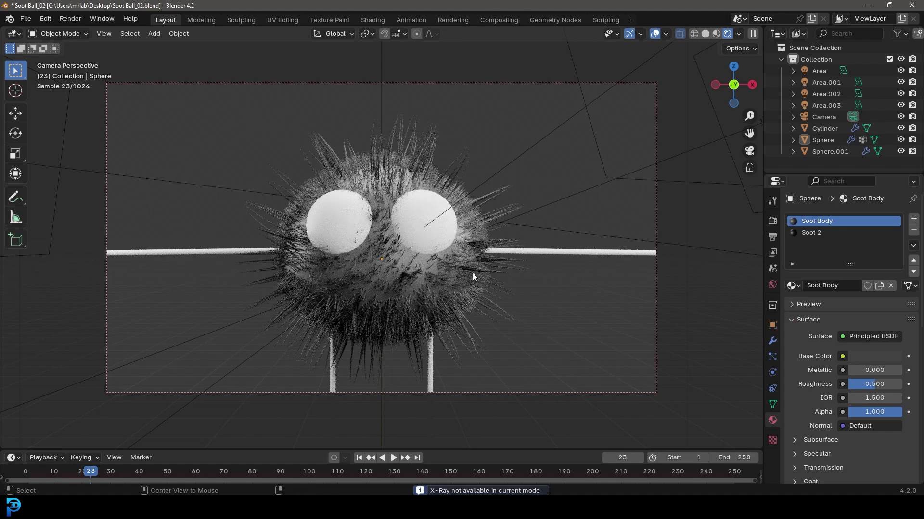
key(ctrl+s)
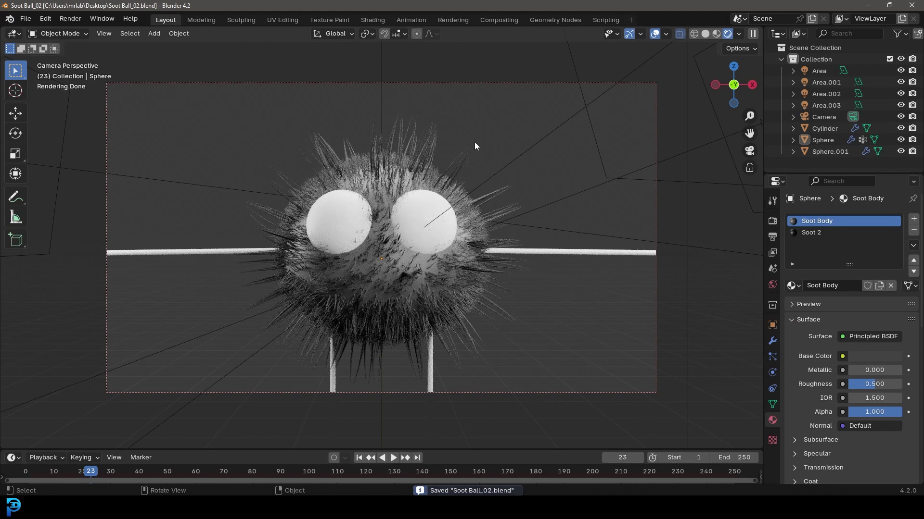
Give the Eye material Roughness 0 and make the Pupil black with roughness about 0.111.
click(422, 207)
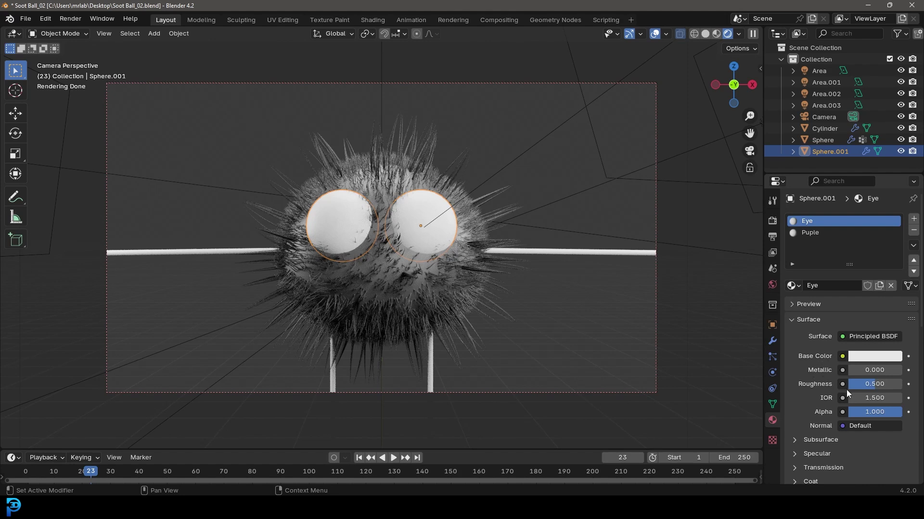
drag(874, 384, 847, 384)
click(815, 234)
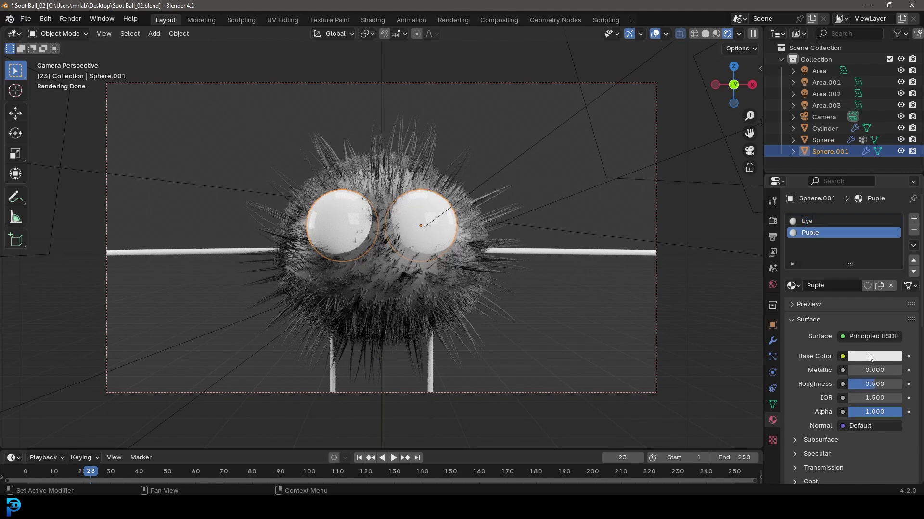
click(870, 356)
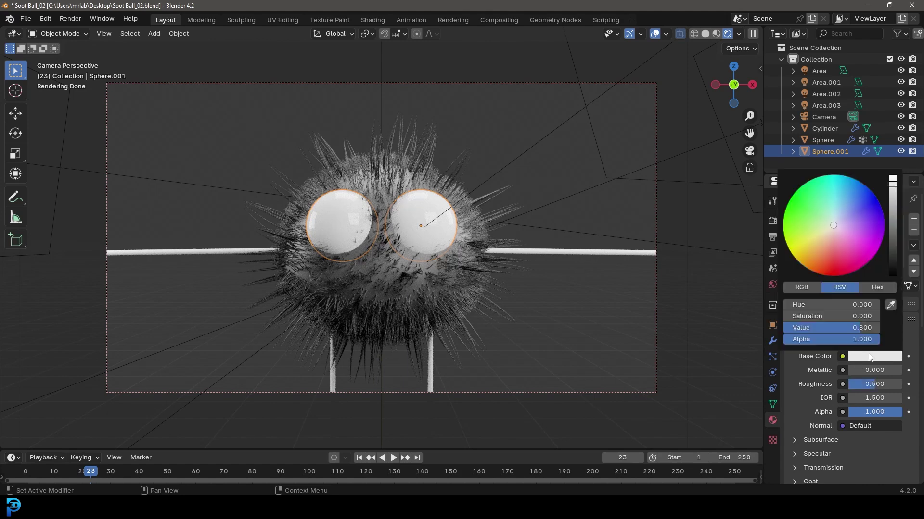
click(894, 270)
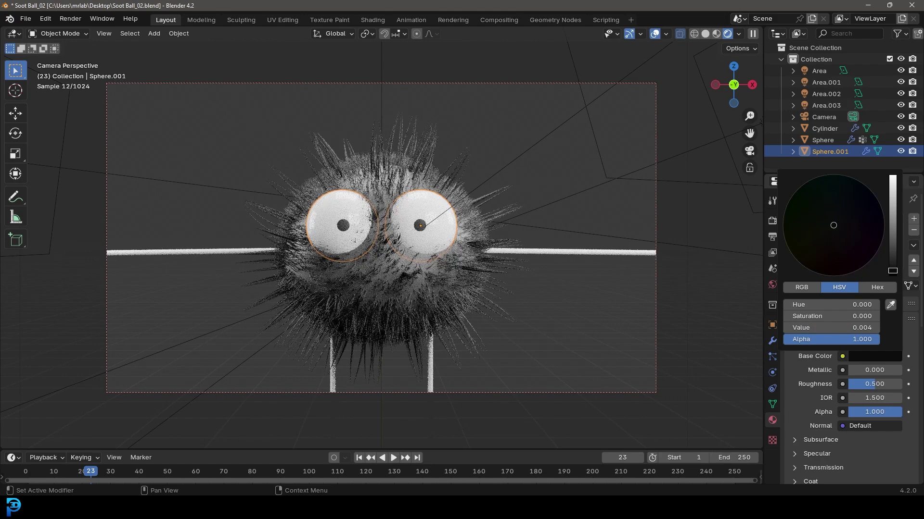
drag(885, 385, 856, 384)
Tint the Eye material's base colour a warm cream.
click(496, 277)
click(805, 221)
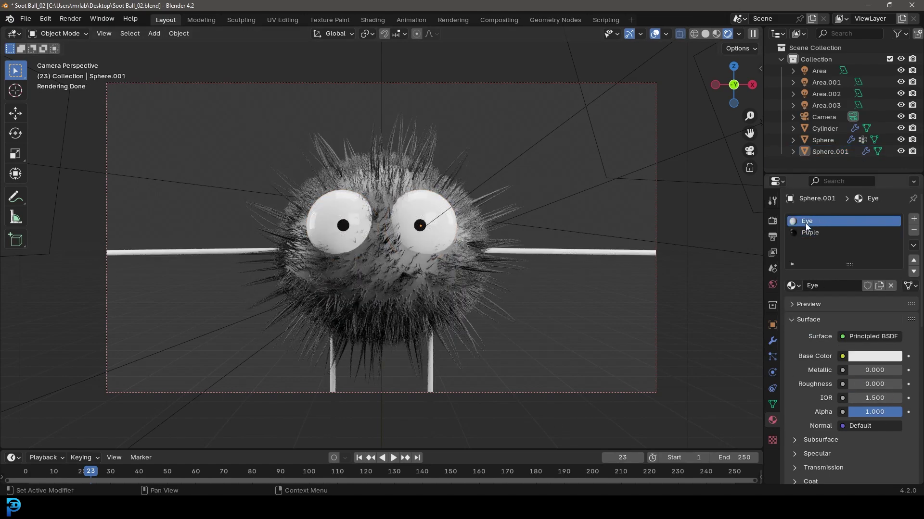
click(866, 357)
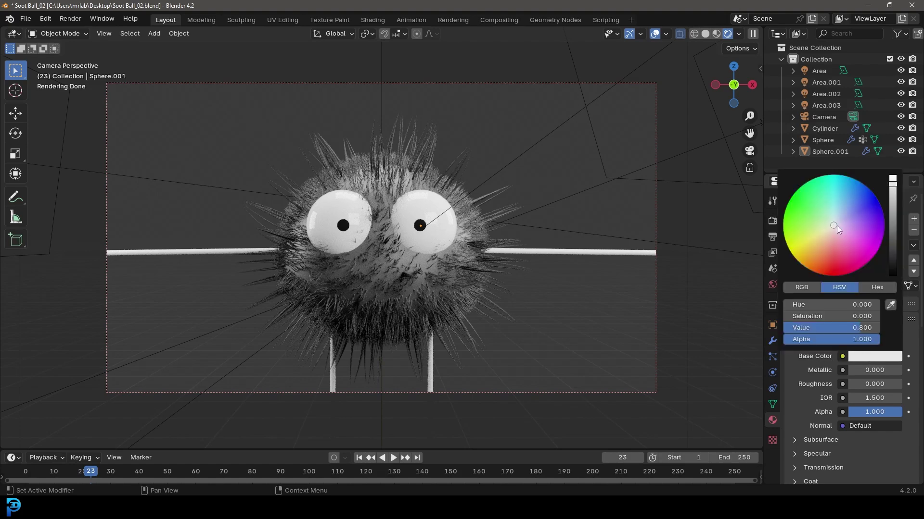
click(828, 232)
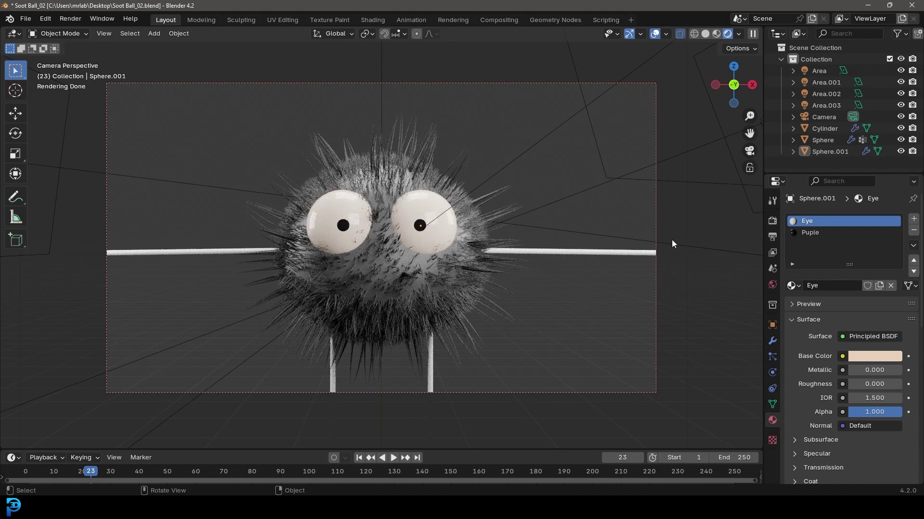
Make the cylinder's Legs & Arms material near-black with Roughness 0.615 and save the file.
click(570, 256)
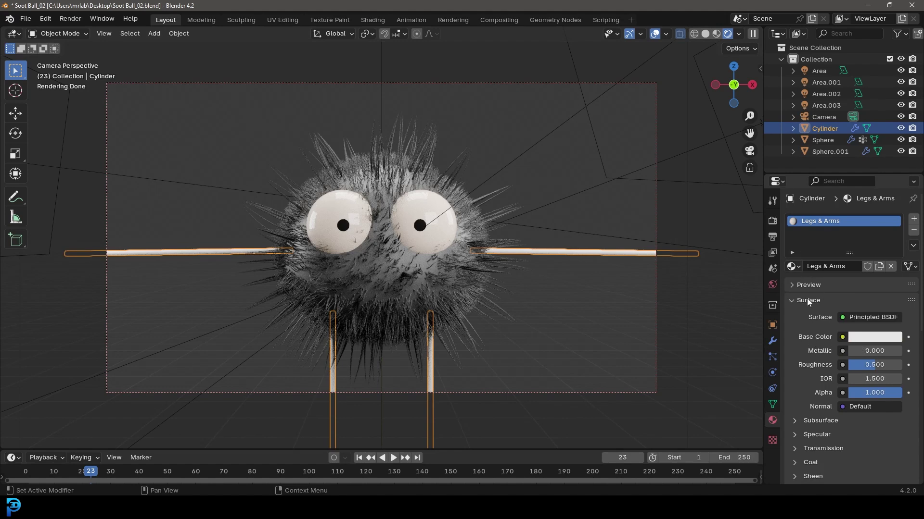
click(866, 338)
click(890, 248)
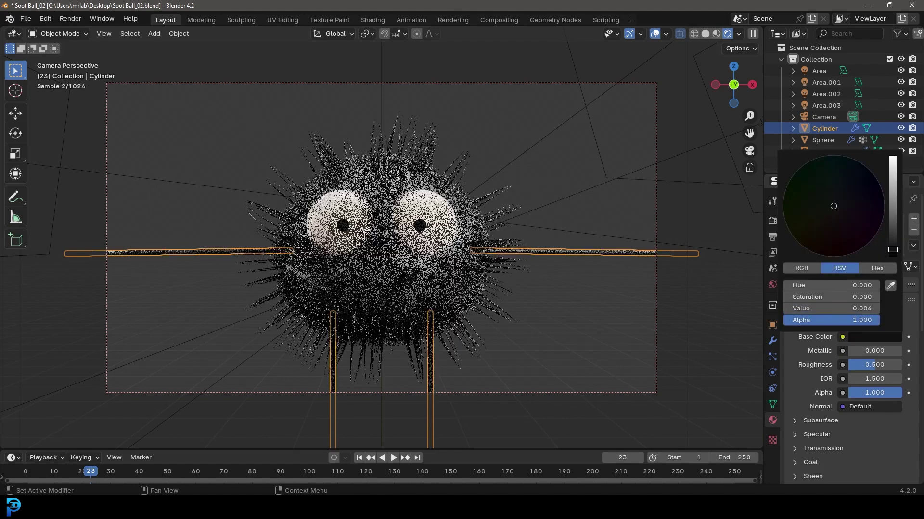
click(555, 275)
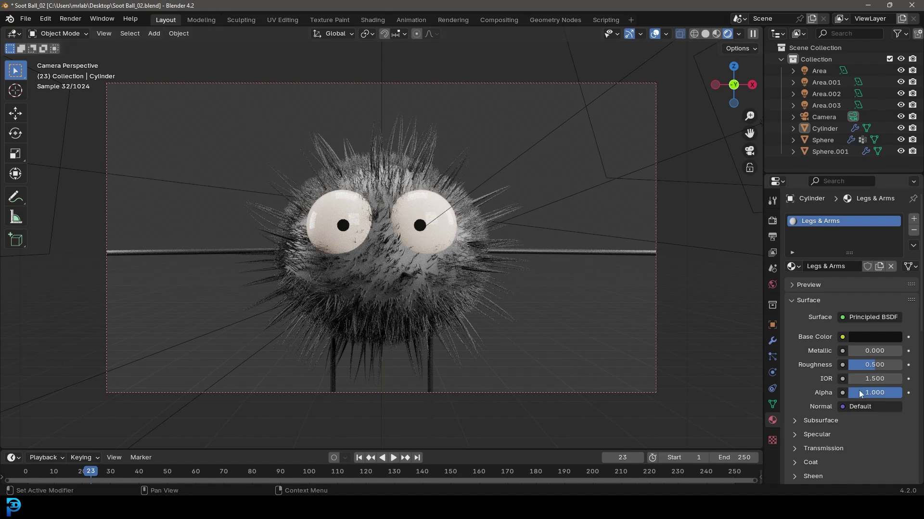
drag(886, 368, 906, 368)
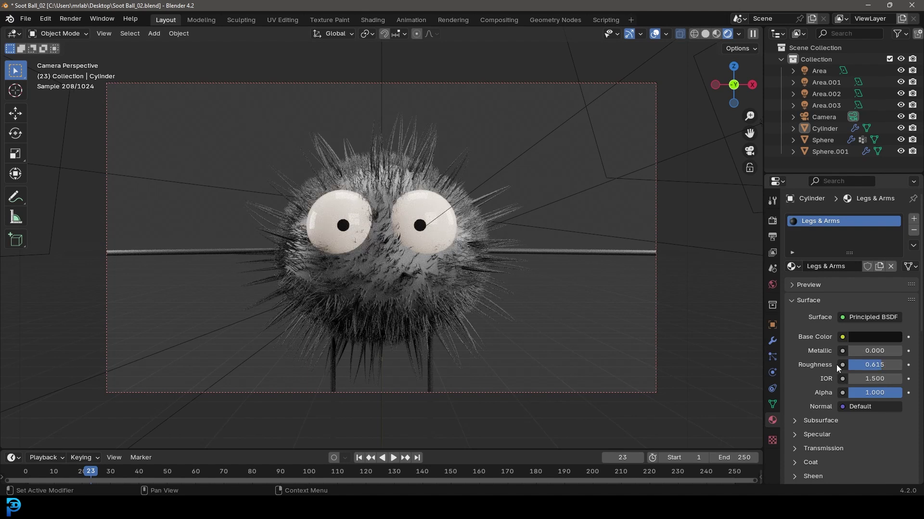
key(ctrl+s)
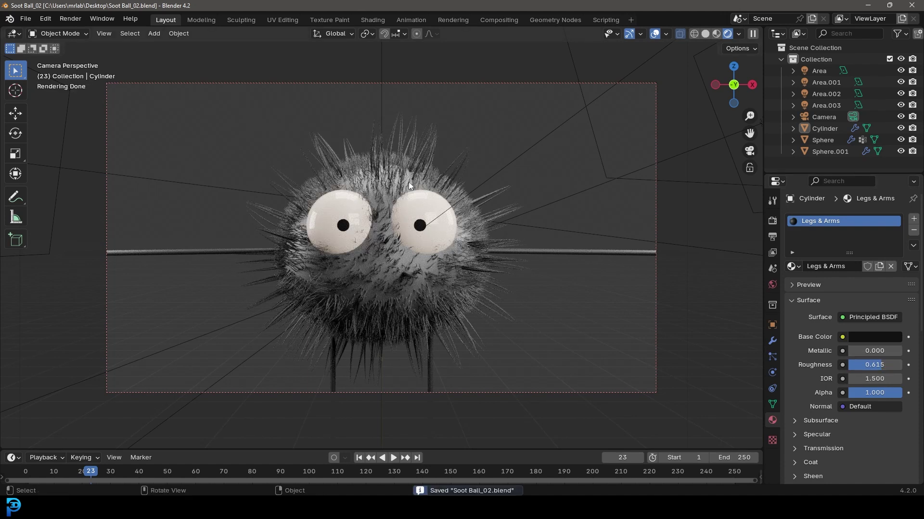
key(shift+a)
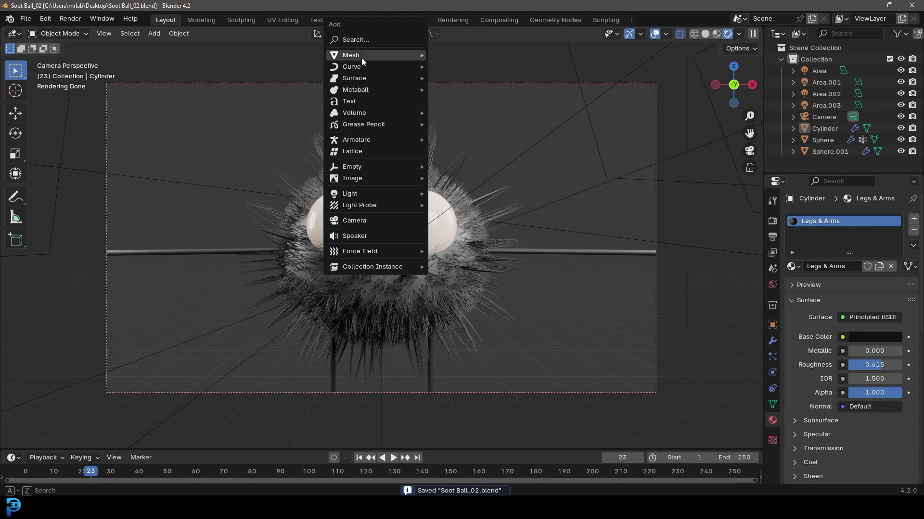
Add a plane, rotate it 90° on X, and move it up and far behind the soot ball.
mouse_move(365, 54)
click(479, 55)
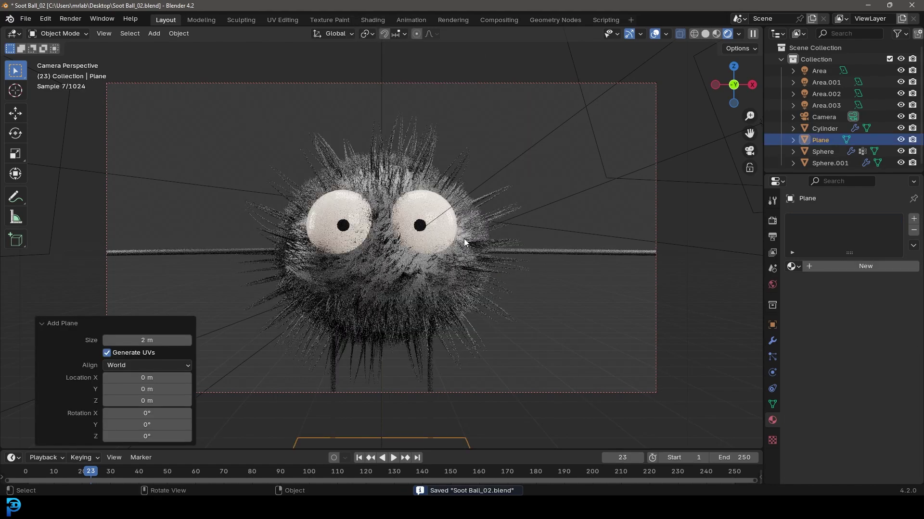
key(r)
key(x)
key(9)
key(0)
key(Return)
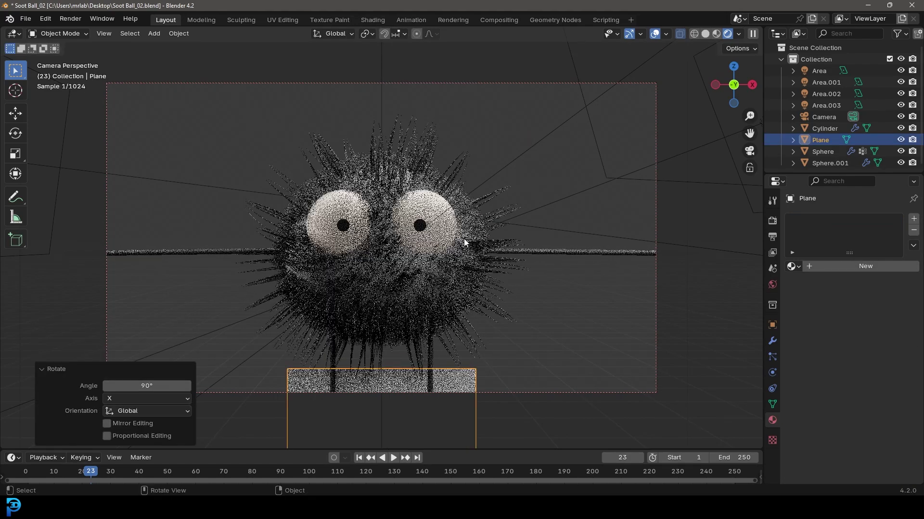
key(g)
key(z)
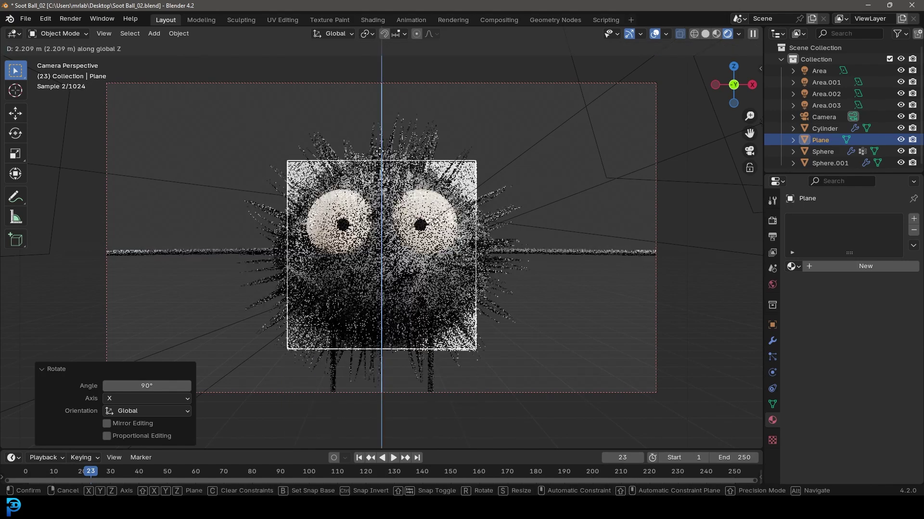
click(501, 211)
middle_drag(501, 212, 427, 223)
scroll(427, 223, down, 5)
key(g)
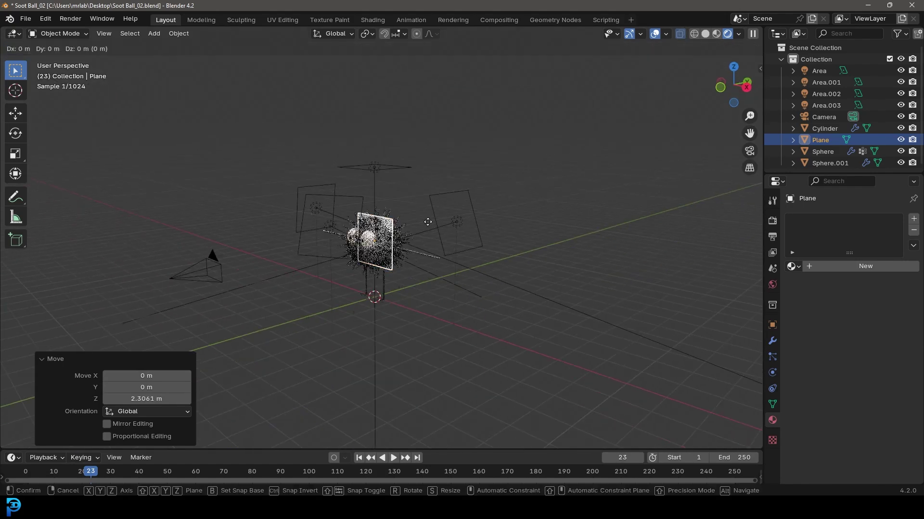
key(y)
click(548, 166)
Scale the backdrop about 4 times and widen it along X to fill the camera frame, then save.
key(KP_0)
key(s)
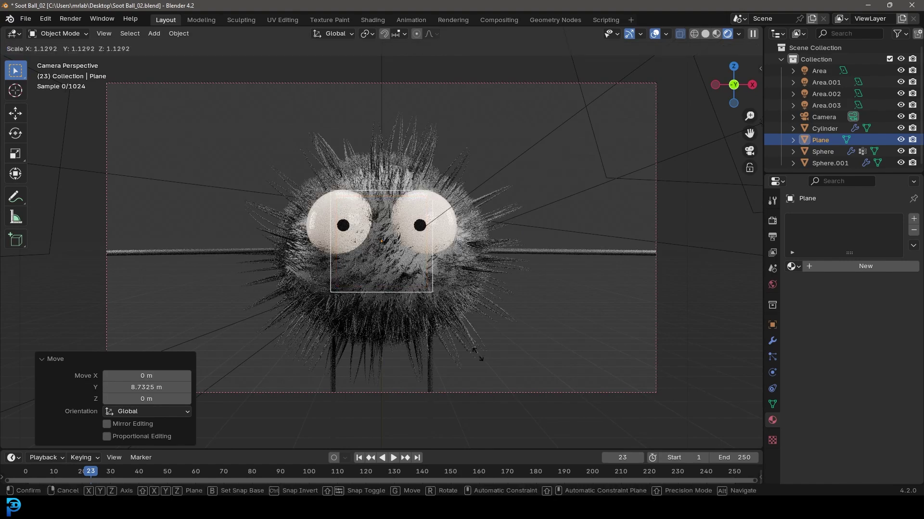
click(46, 325)
scroll(412, 279, down, 3)
key(s)
key(x)
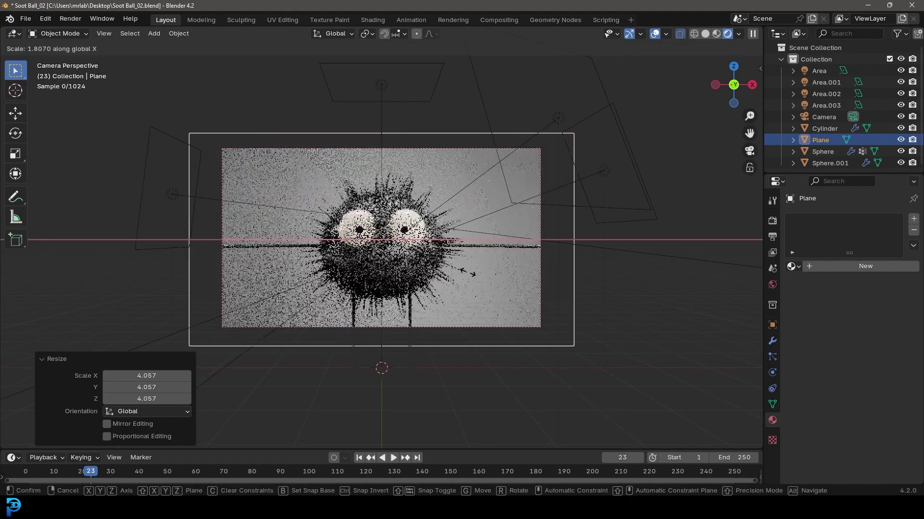
click(463, 269)
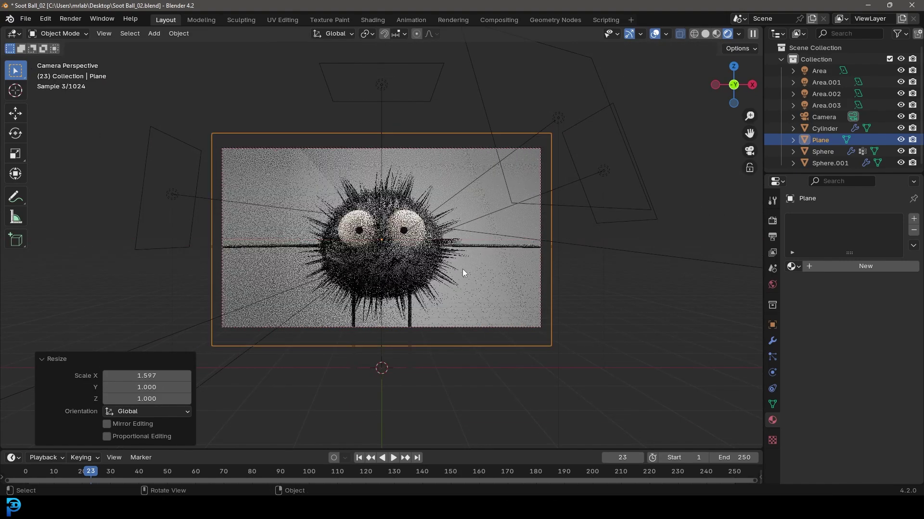
scroll(462, 273, up, 3)
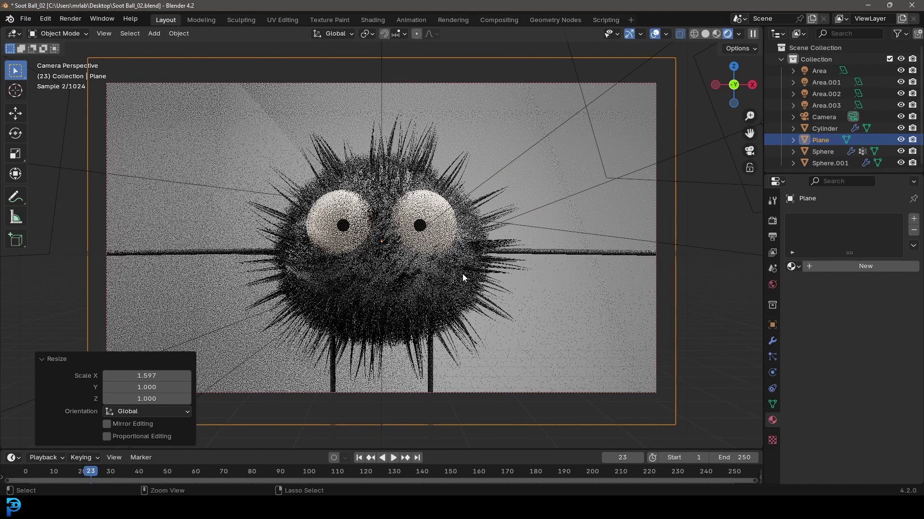
key(ctrl+s)
Give the plane a new material named bg with base colour value 0.095, then save.
shift+middle_drag(439, 273, 457, 258)
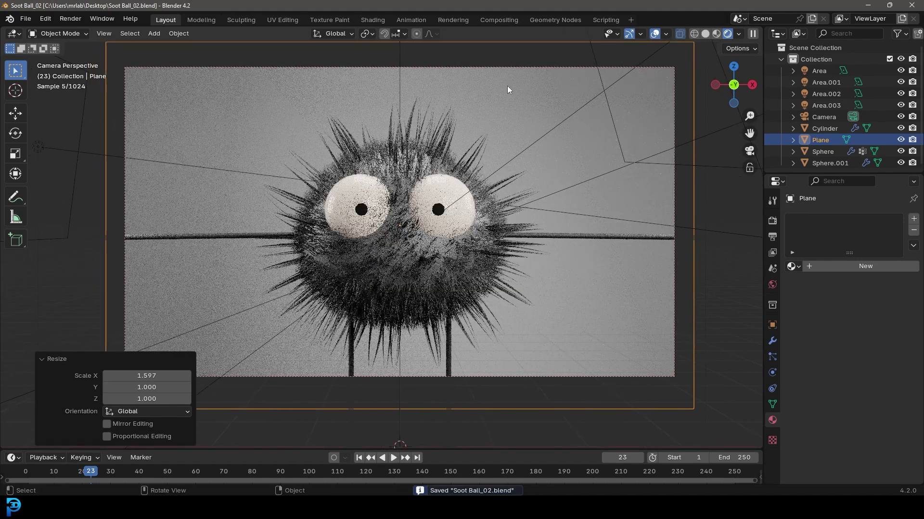
click(854, 267)
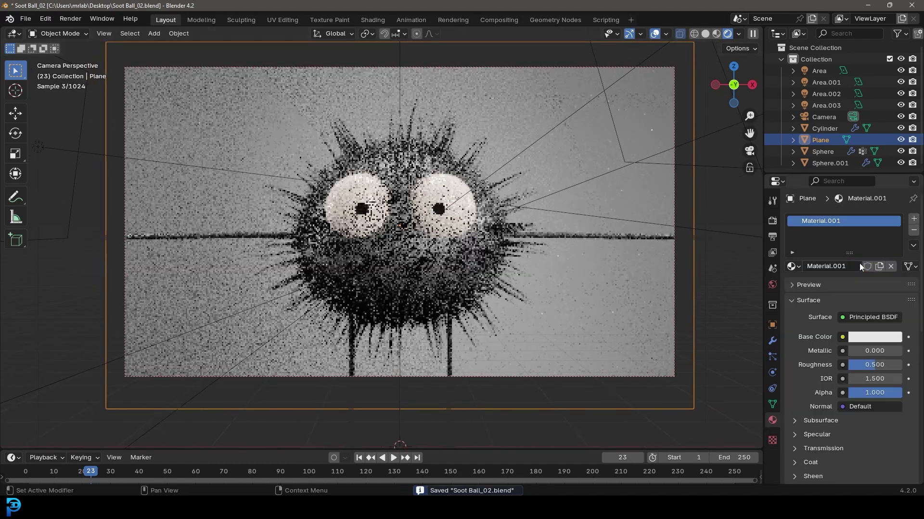
key(ctrl+a)
text(bg)
key(Return)
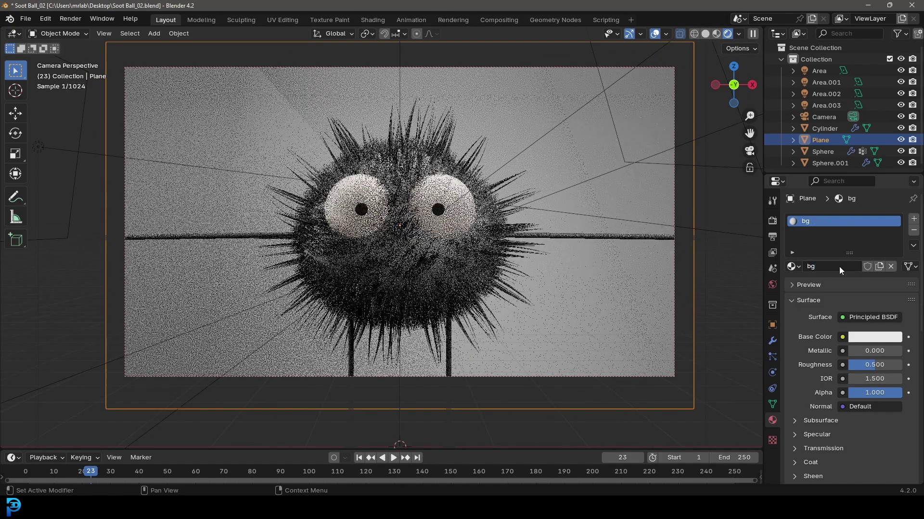
click(860, 339)
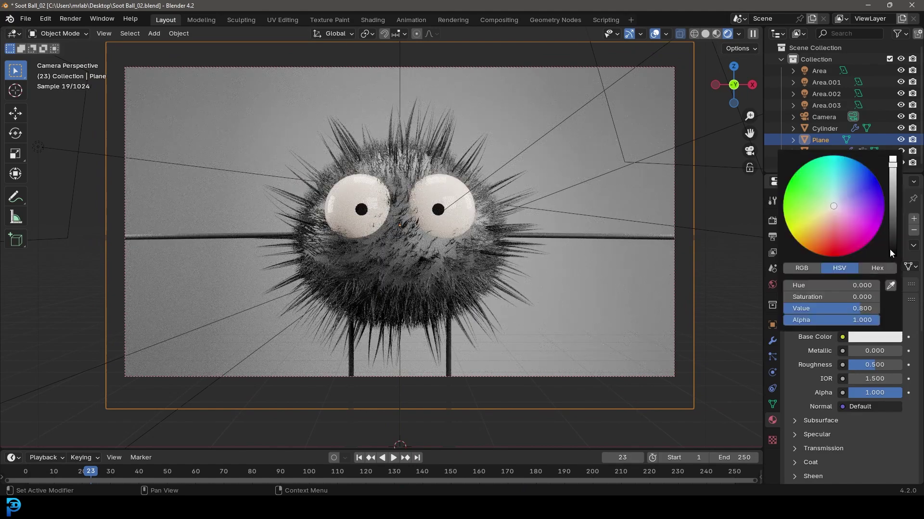
drag(889, 249, 892, 222)
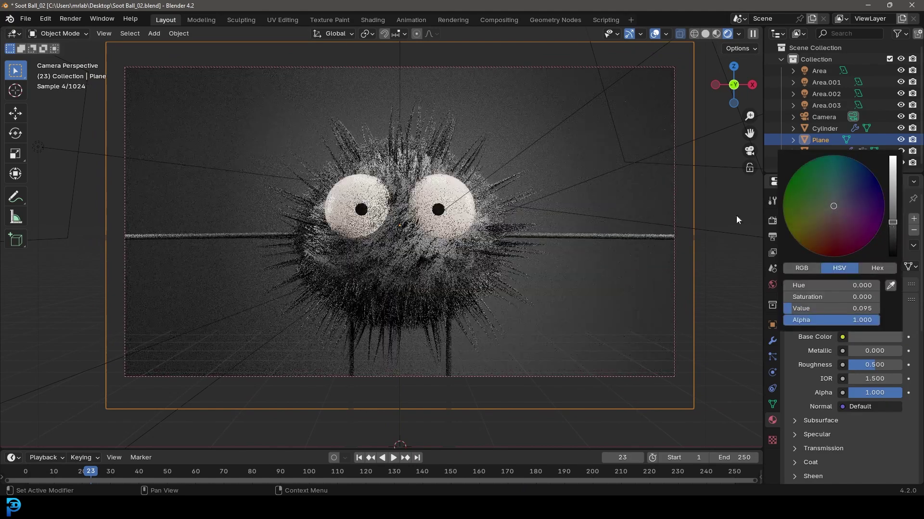
key(ctrl+s)
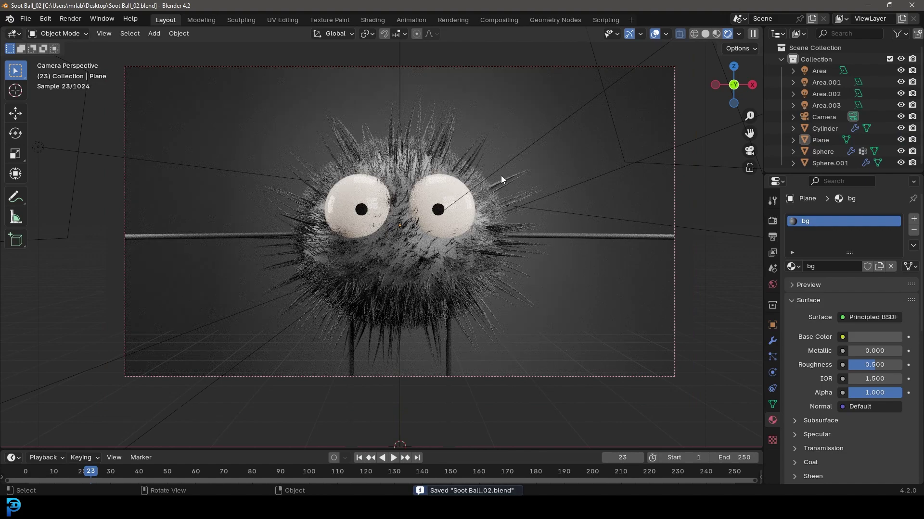
Duplicate Area.003 and place the copy behind-right of the soot ball, rotated -137° and raised.
click(593, 100)
scroll(574, 127, down, 4)
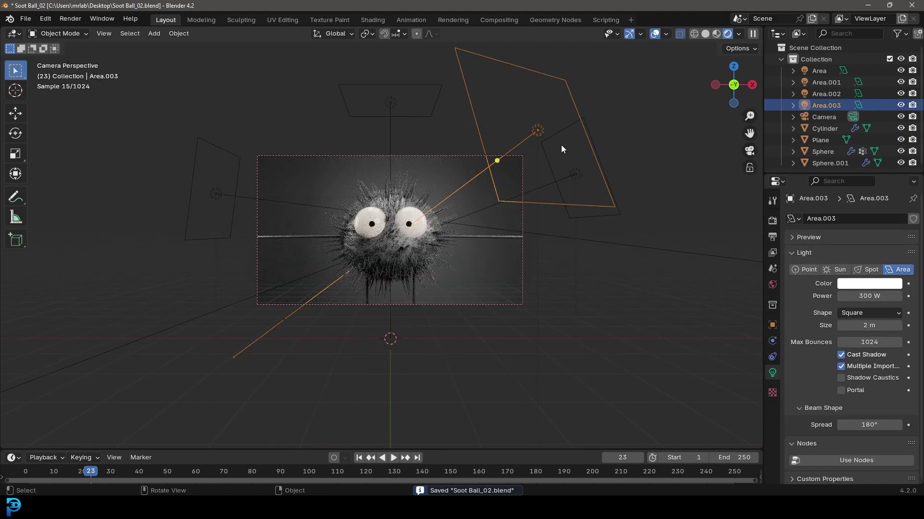
key(KP_7)
scroll(411, 275, up, 4)
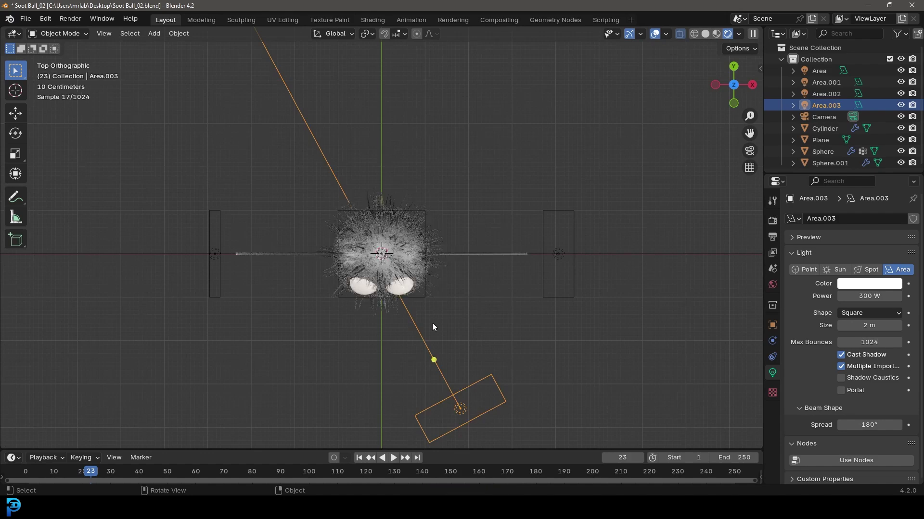
key(shift+d)
click(428, 87)
key(r)
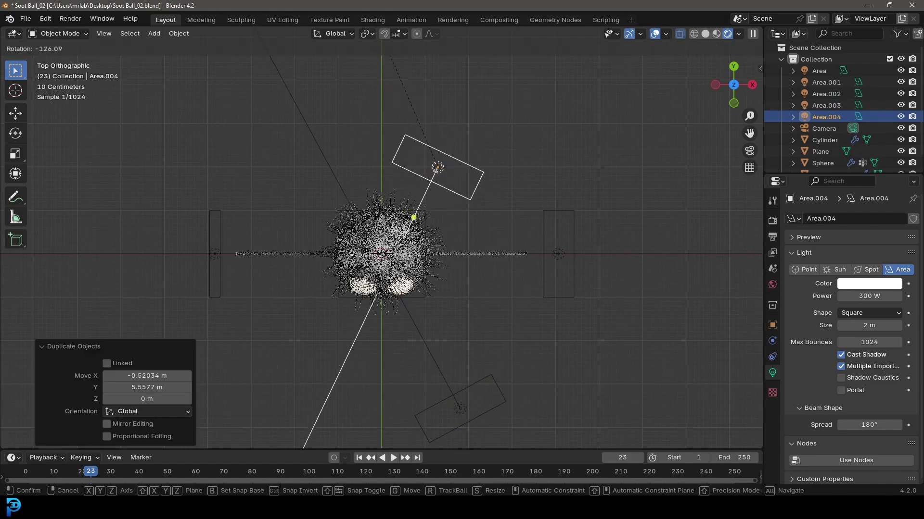
click(352, 40)
middle_drag(447, 218, 357, 102)
key(g)
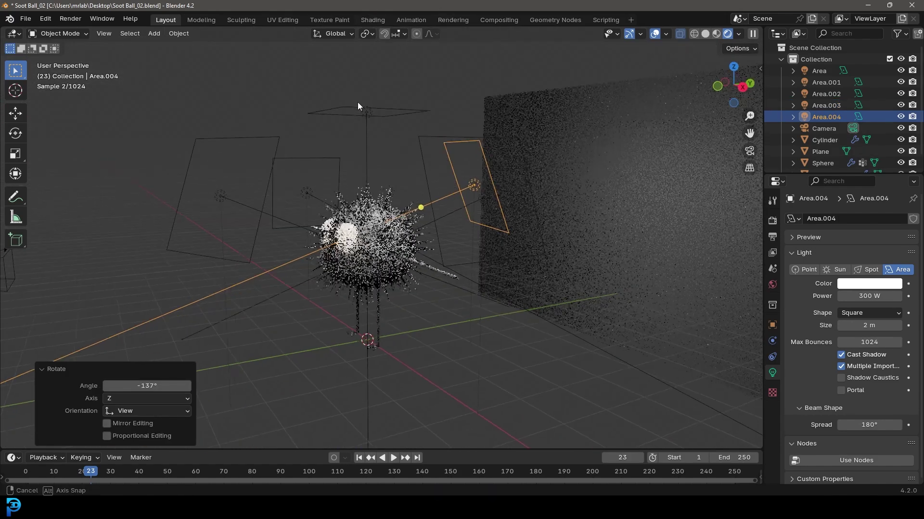
click(487, 191)
key(KP_0)
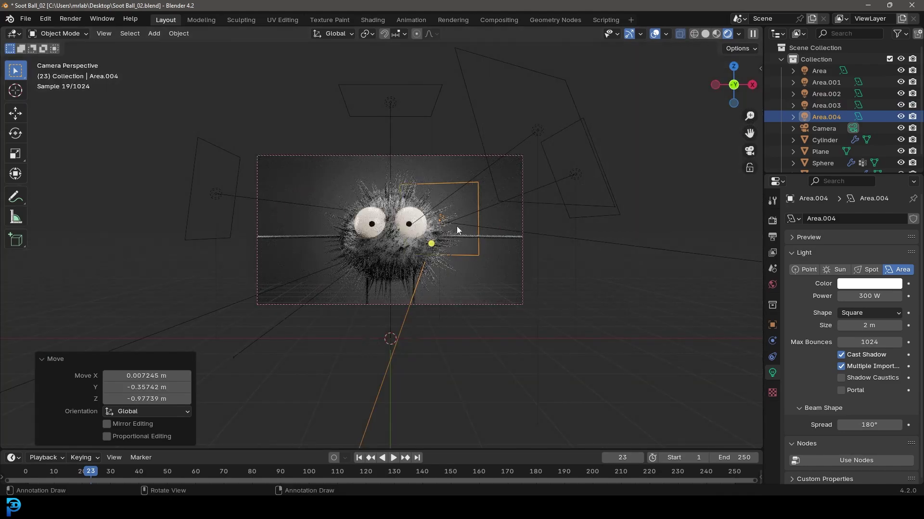
key(g)
click(495, 255)
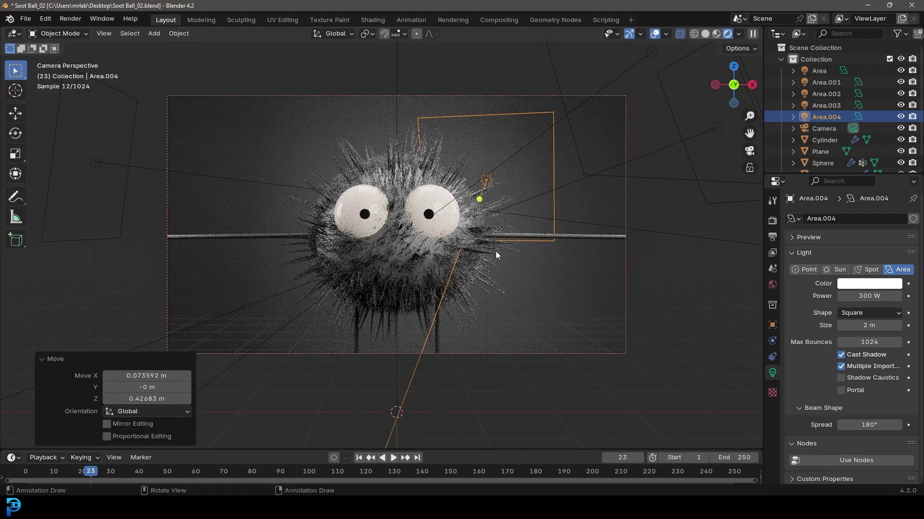
Duplicate that light onto the soot ball's left, tilt it, save, and switch to solid shading.
key(shift+d)
click(318, 202)
key(r)
key(r)
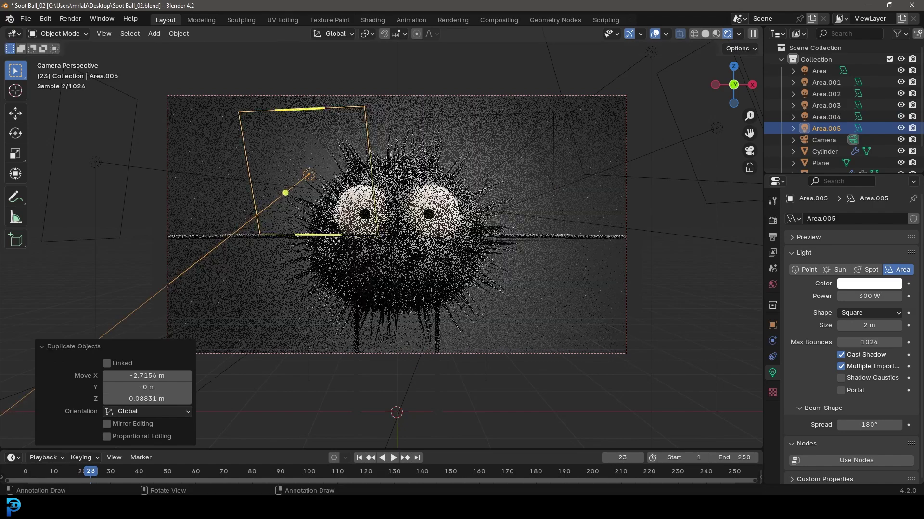
click(463, 212)
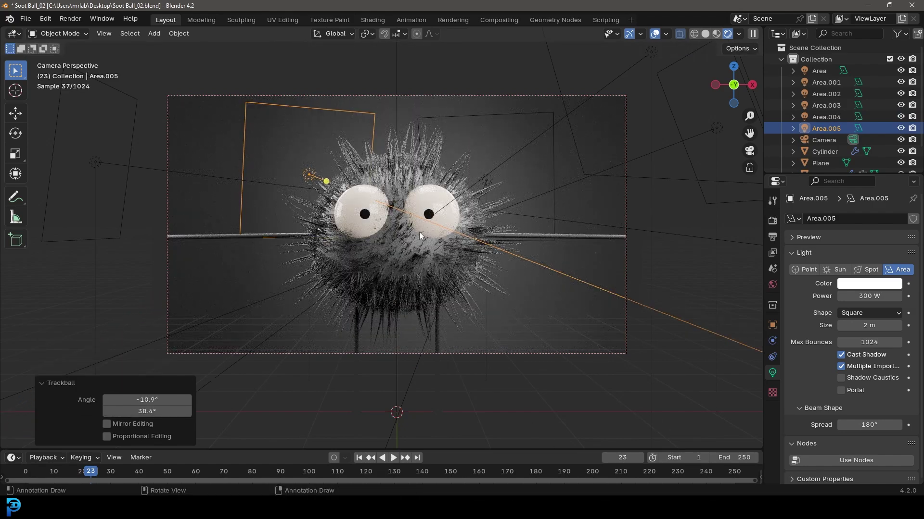
key(ctrl+s)
key(z)
scroll(495, 212, up, 4)
Set the Short hair system's Hair Shape Diameter Root to 0.5 on the soot body.
scroll(469, 192, down, 5)
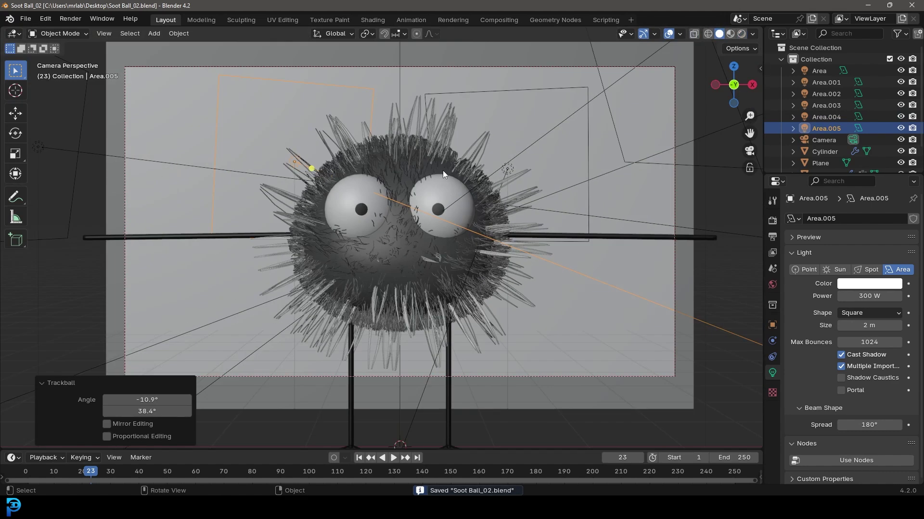
scroll(433, 159, up, 2)
click(424, 150)
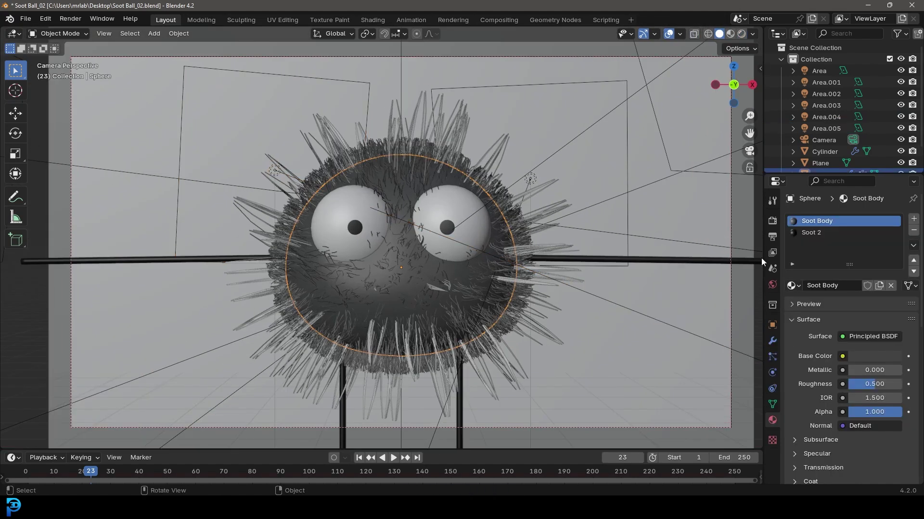
click(778, 355)
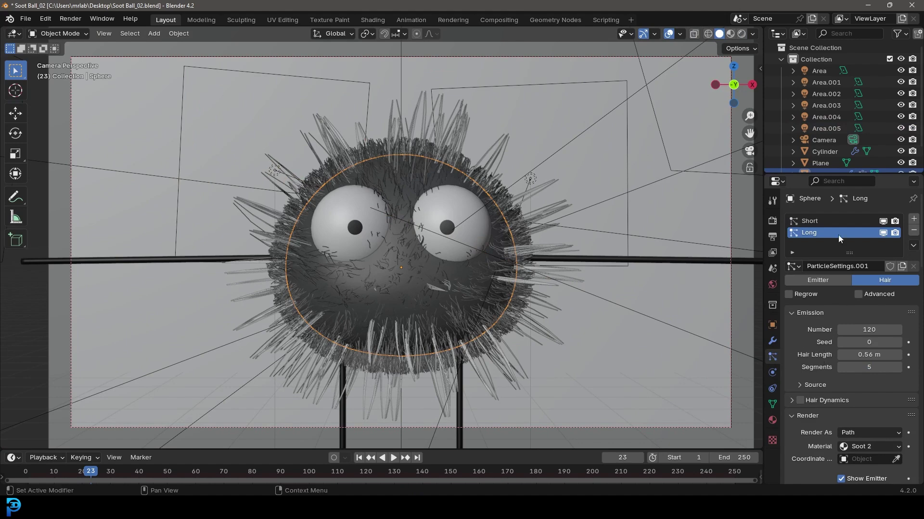
click(815, 222)
scroll(829, 362, down, 10)
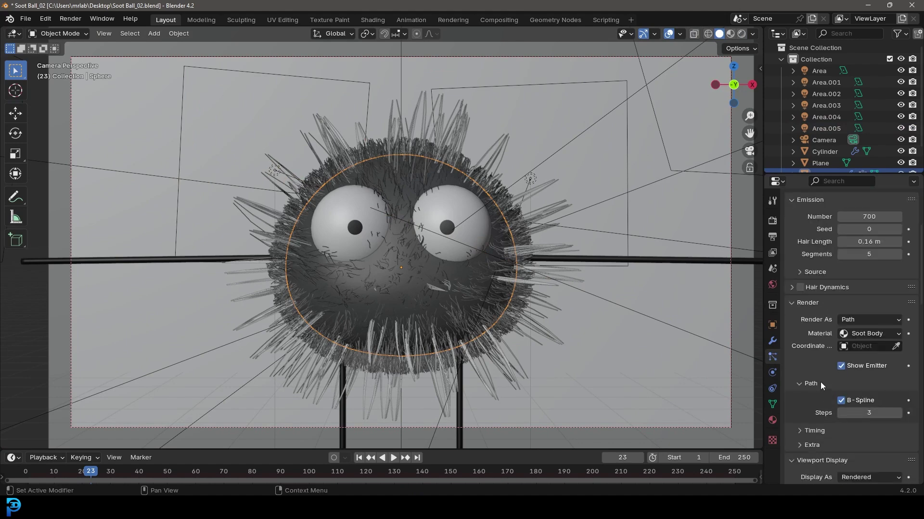
scroll(827, 410, down, 6)
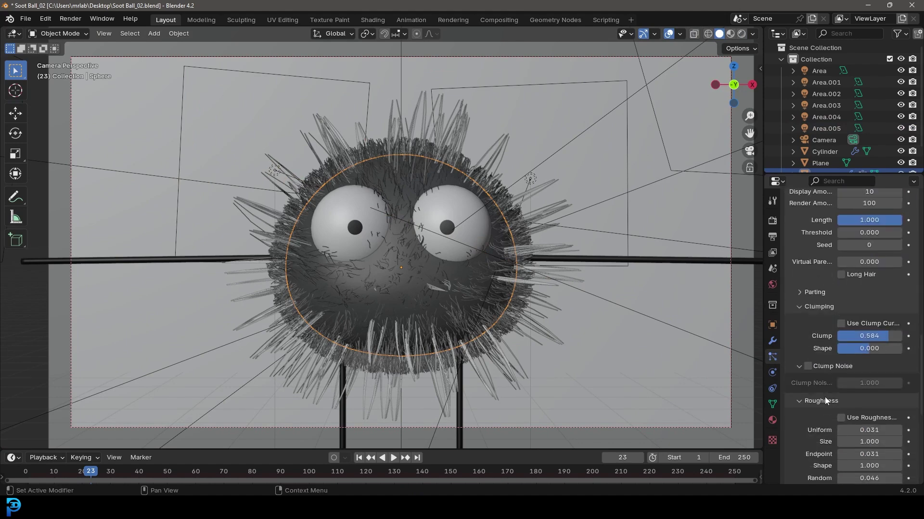
scroll(825, 398, down, 10)
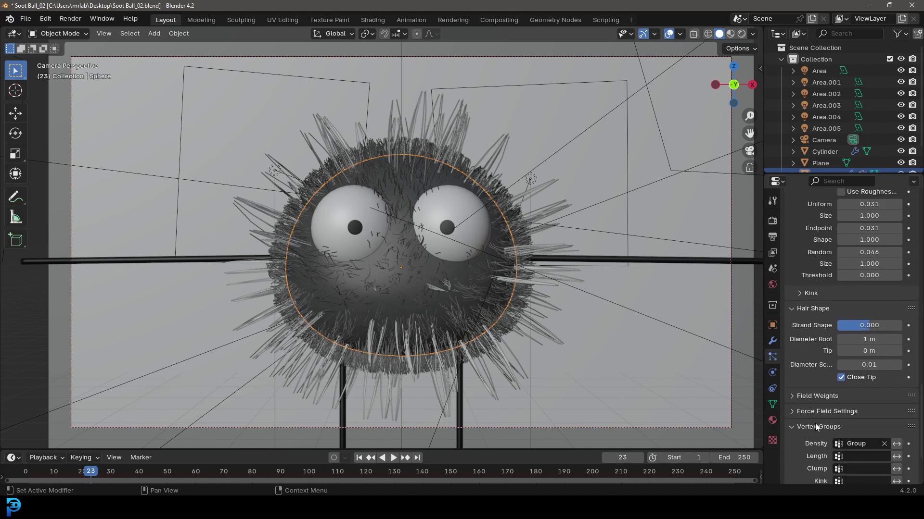
click(870, 340)
text(0.5)
key(Return)
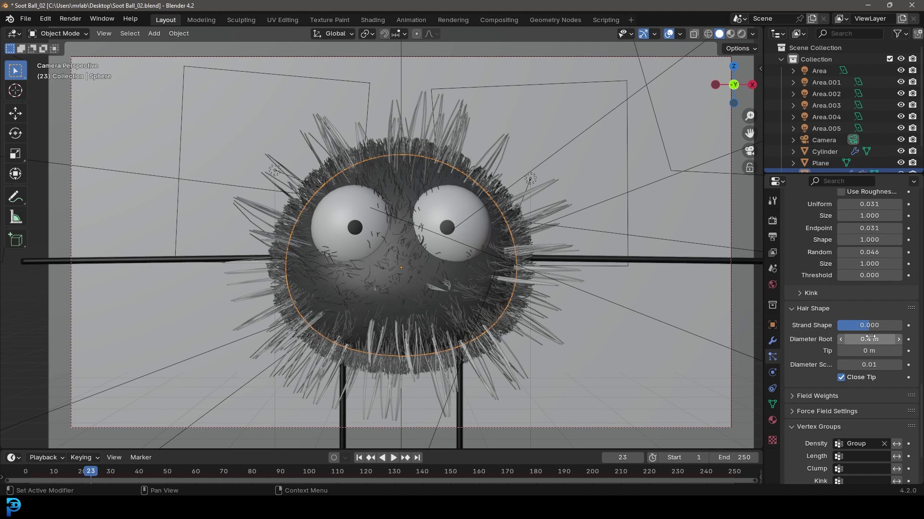
Set the Long hair system's Diameter Root to 0.4 m and save the file.
scroll(846, 334, up, 8)
scroll(845, 342, up, 20)
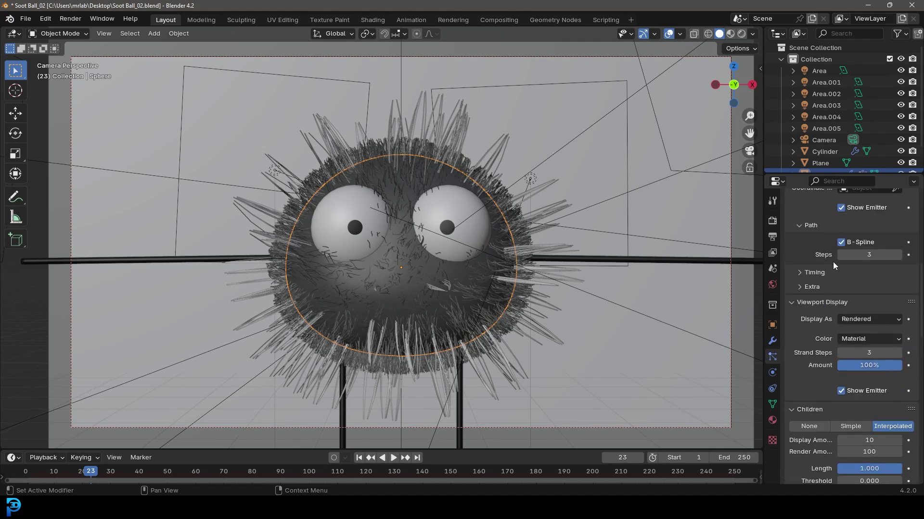
click(819, 233)
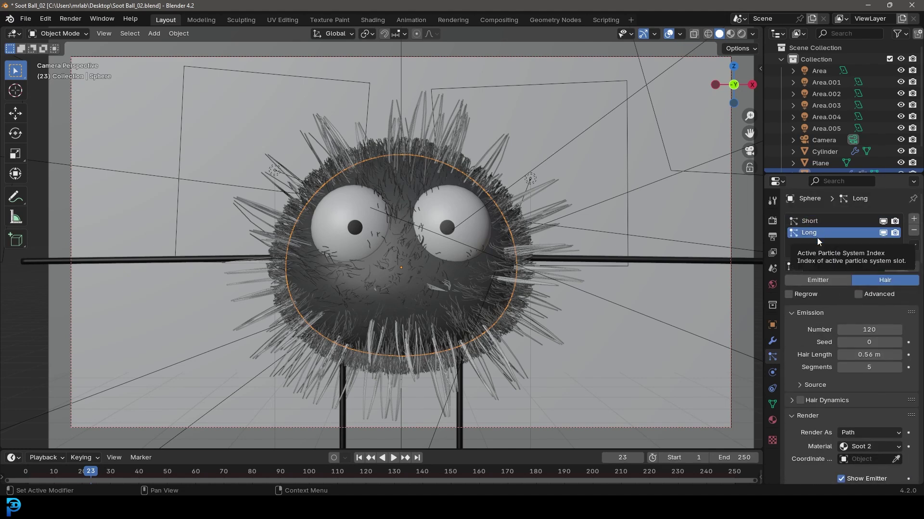
scroll(835, 346, down, 15)
scroll(834, 351, down, 15)
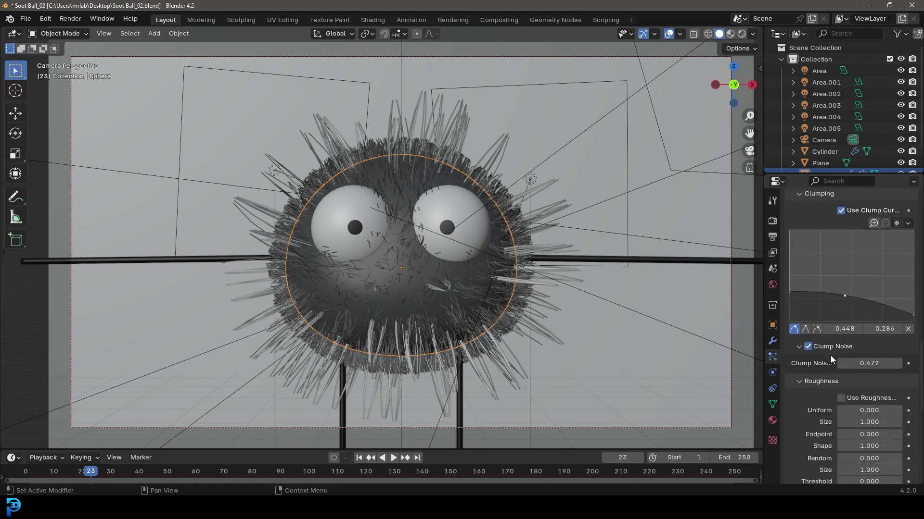
double_click(873, 429)
key(BackSpace)
text(.4)
key(Return)
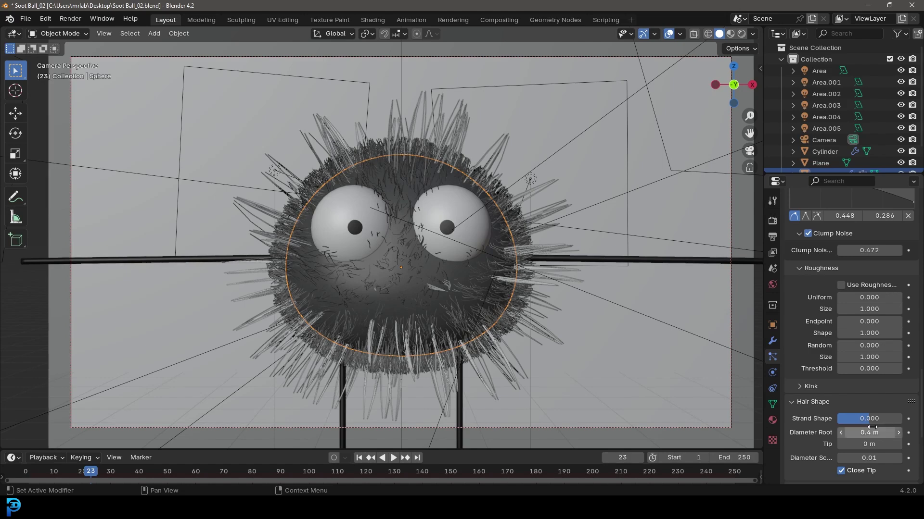
key(ctrl+s)
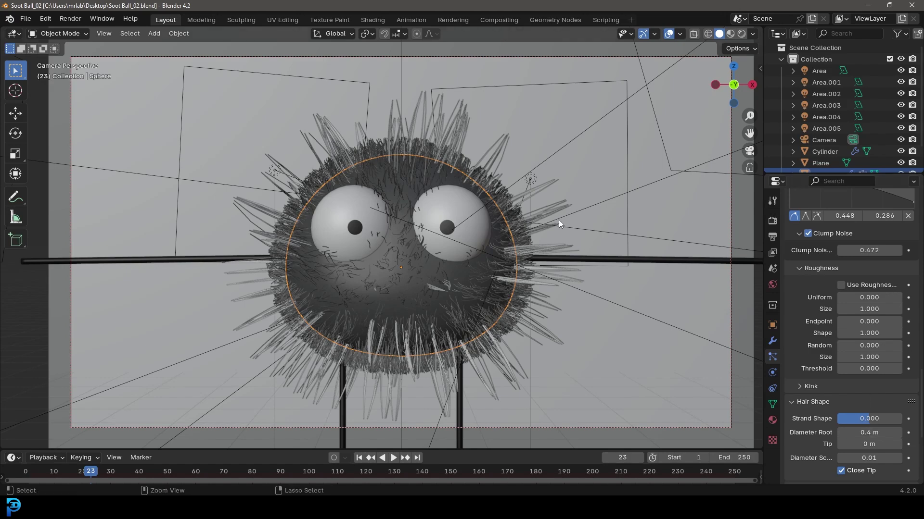
scroll(495, 221, down, 3)
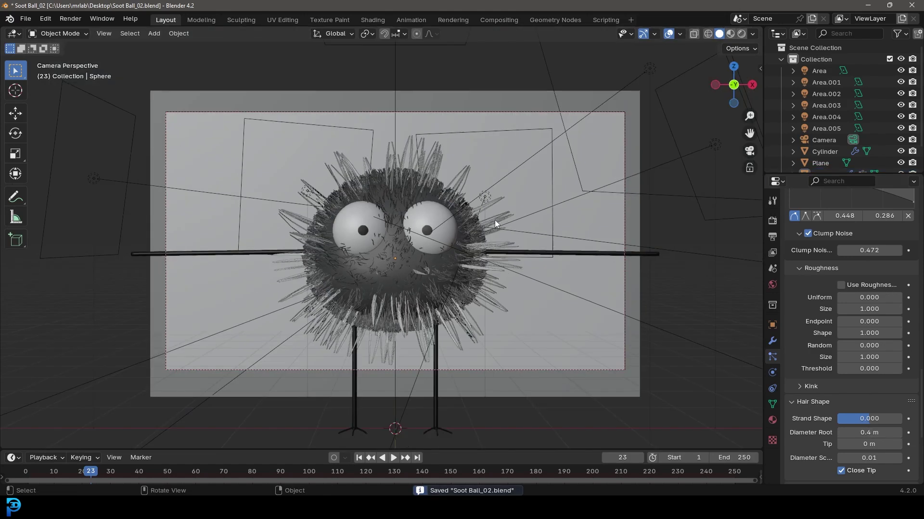
scroll(471, 224, up, 3)
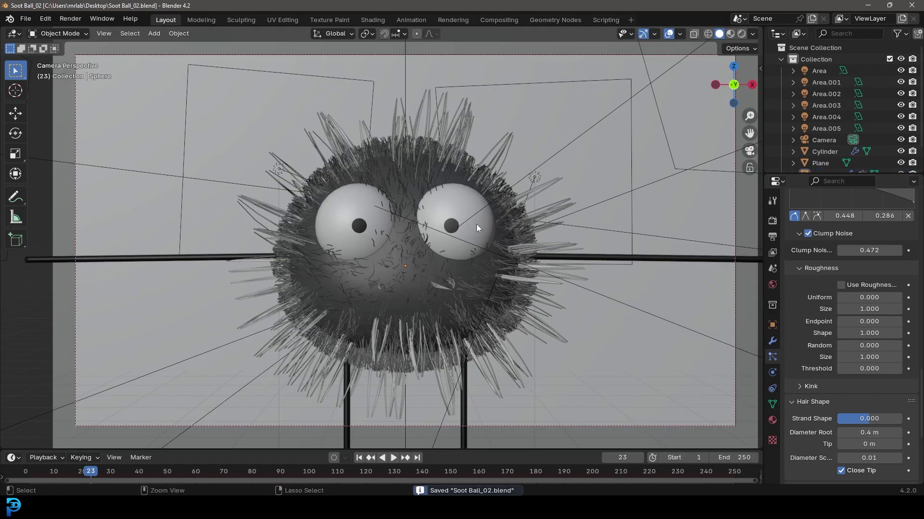
scroll(472, 225, down, 3)
Render the final still image and zoom out in the Render Result window to view it.
click(70, 18)
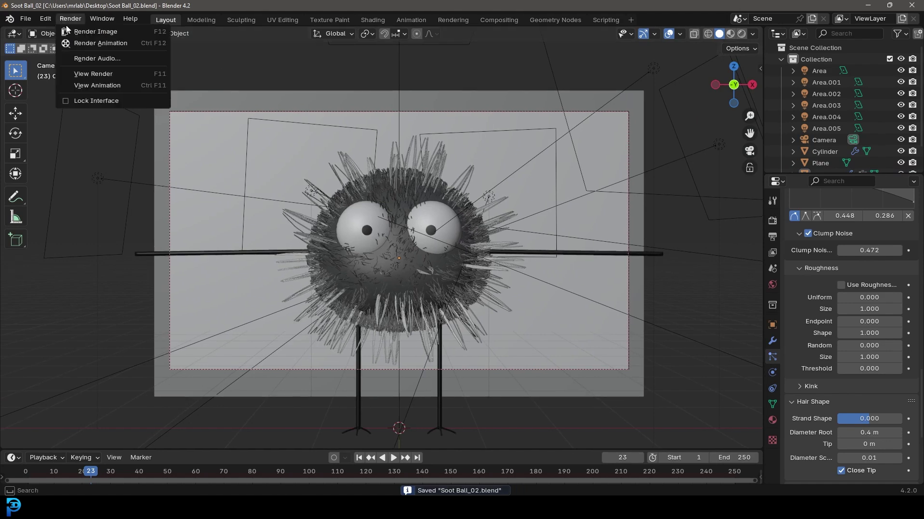
click(126, 30)
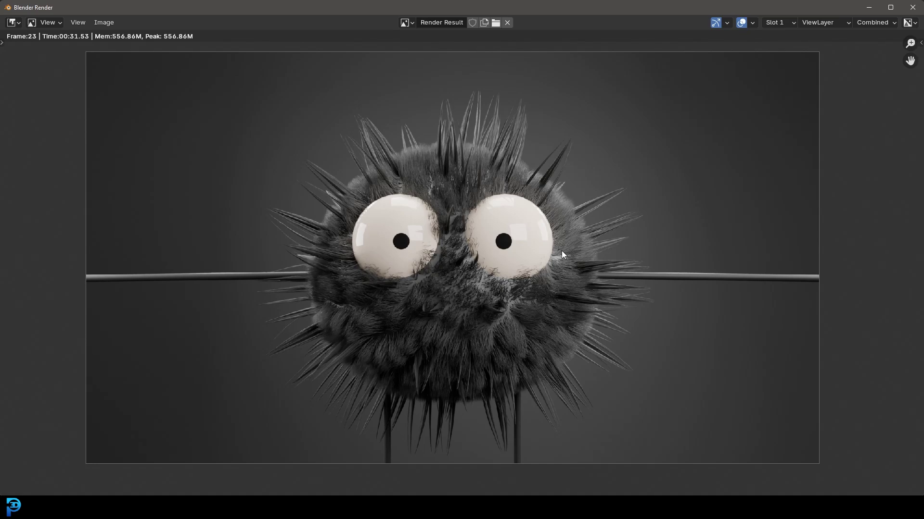
scroll(534, 249, down, 1)
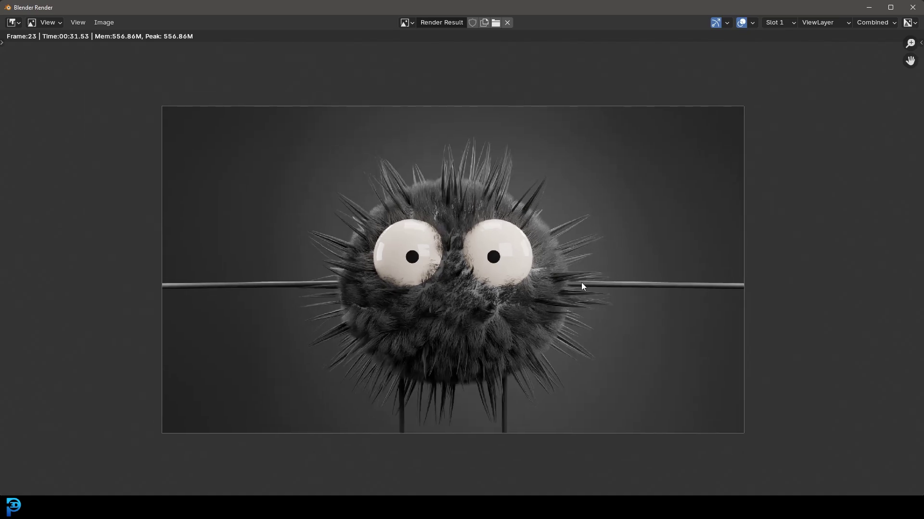